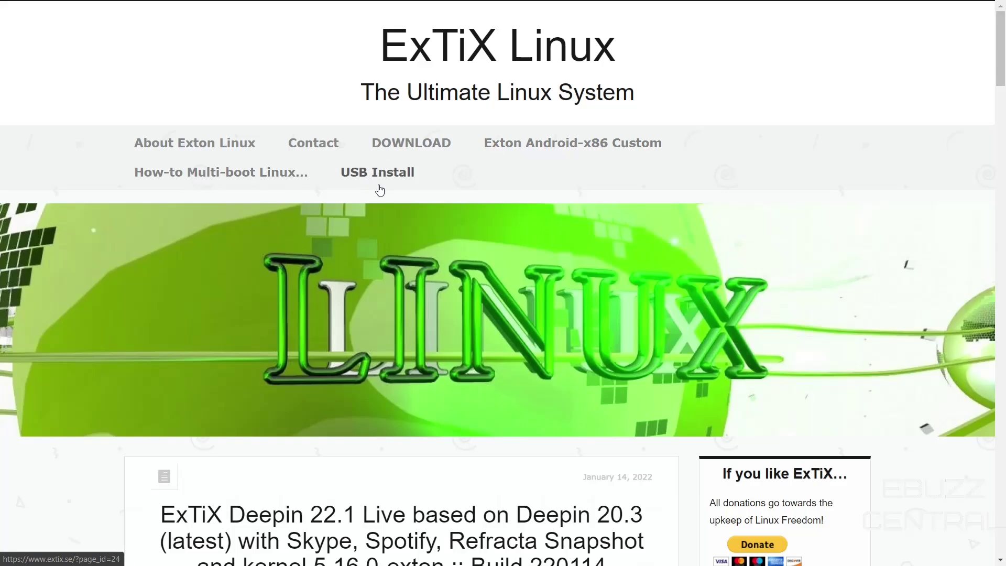
{"action": "scroll", "coordinate": [487, 328], "scroll_direction": "down", "scroll_amount": 6}
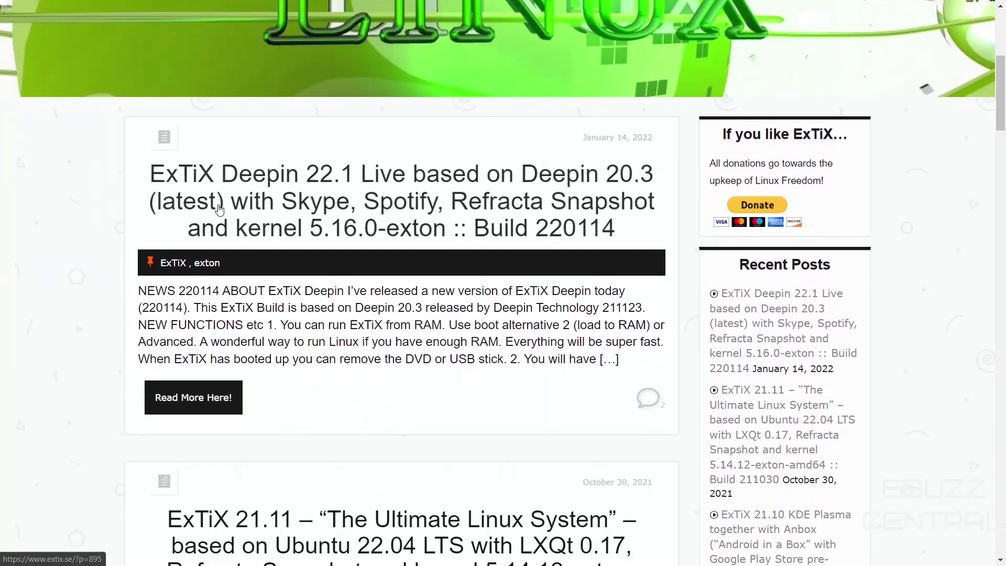
{"action": "scroll", "coordinate": [402, 211], "scroll_direction": "down", "scroll_amount": 7}
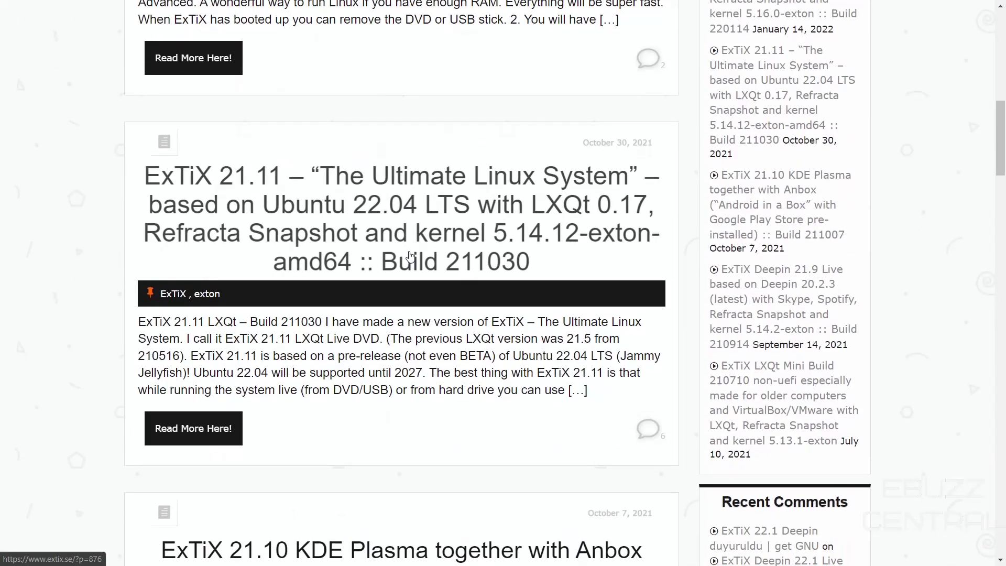
{"action": "scroll", "coordinate": [410, 257], "scroll_direction": "up", "scroll_amount": 5}
{"action": "scroll", "coordinate": [410, 257], "scroll_direction": "up", "scroll_amount": 4}
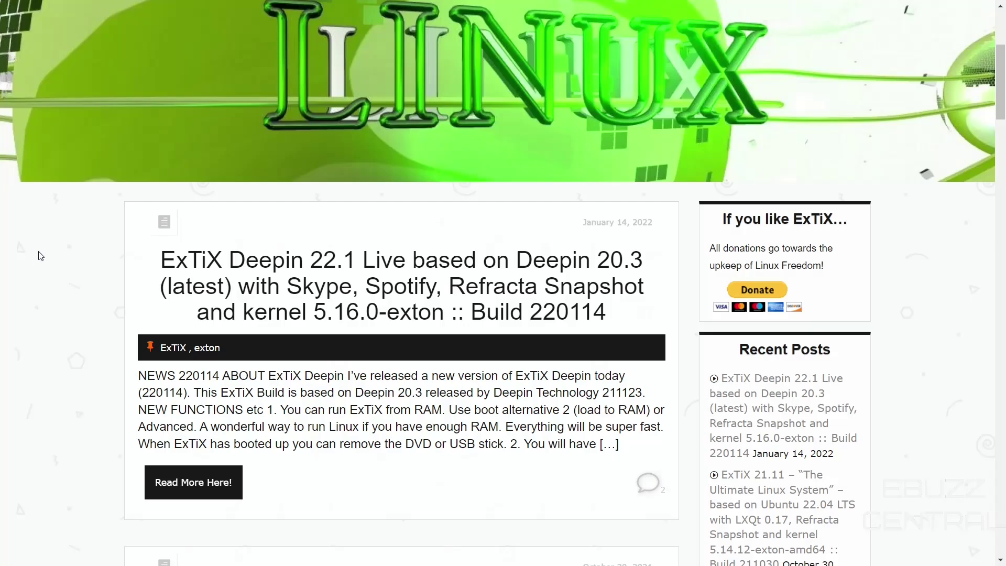
{"action": "scroll", "coordinate": [72, 261], "scroll_direction": "down", "scroll_amount": 3}
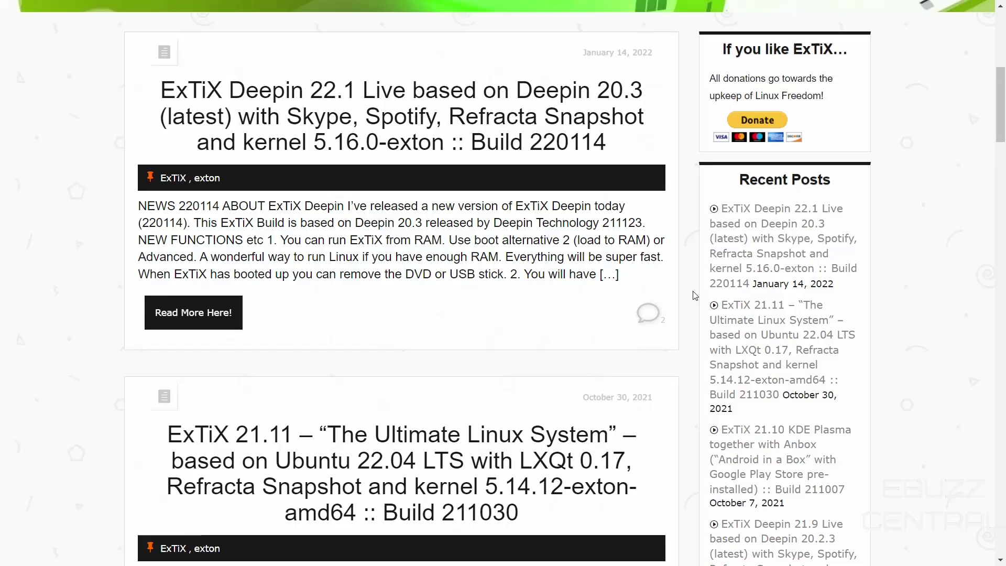
{"action": "scroll", "coordinate": [738, 282], "scroll_direction": "down", "scroll_amount": 15}
{"action": "scroll", "coordinate": [737, 283], "scroll_direction": "down", "scroll_amount": 6}
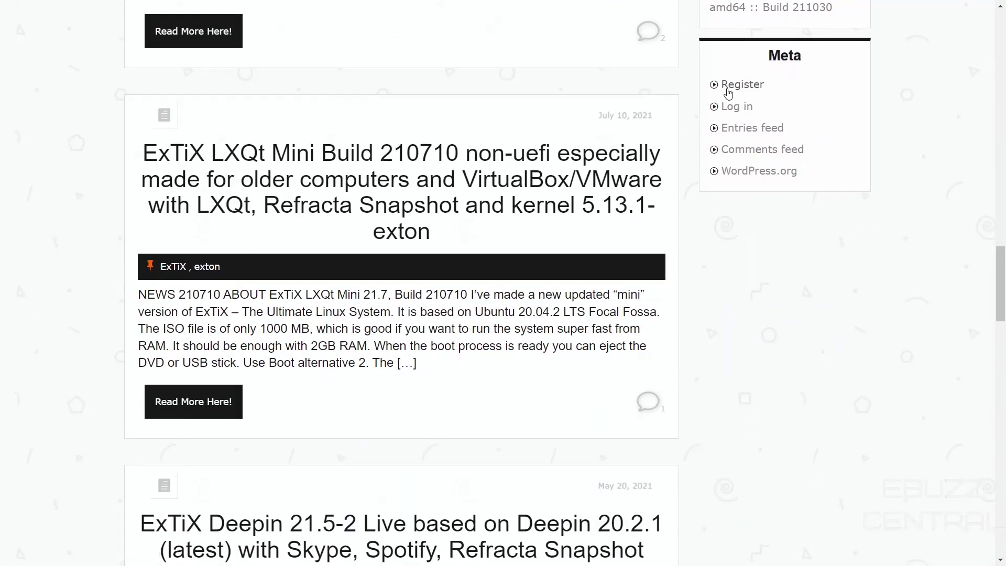
{"action": "scroll", "coordinate": [753, 141], "scroll_direction": "down", "scroll_amount": 15}
{"action": "scroll", "coordinate": [753, 140], "scroll_direction": "down", "scroll_amount": 5}
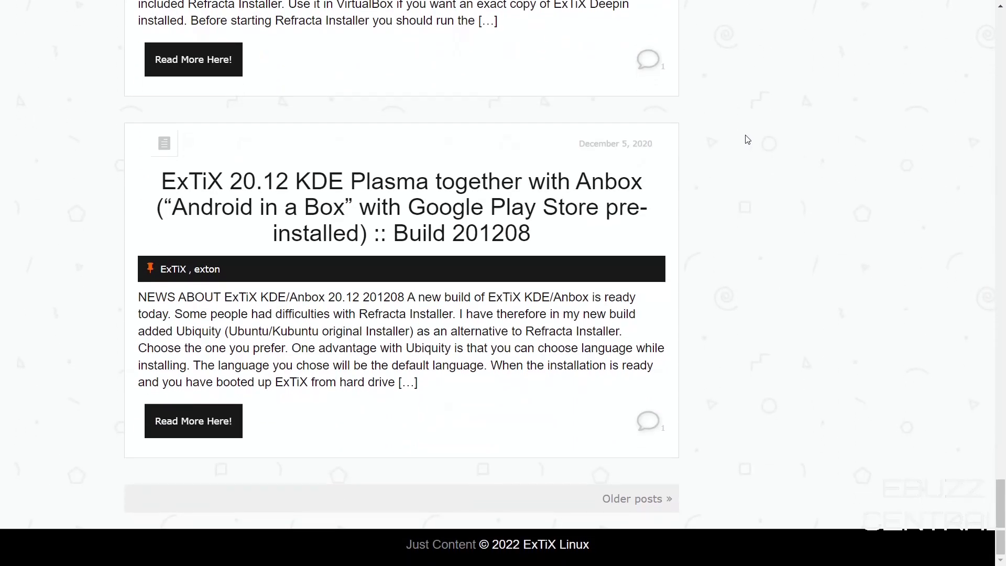
{"action": "scroll", "coordinate": [749, 141], "scroll_direction": "up", "scroll_amount": 18}
{"action": "scroll", "coordinate": [745, 140], "scroll_direction": "up", "scroll_amount": 20}
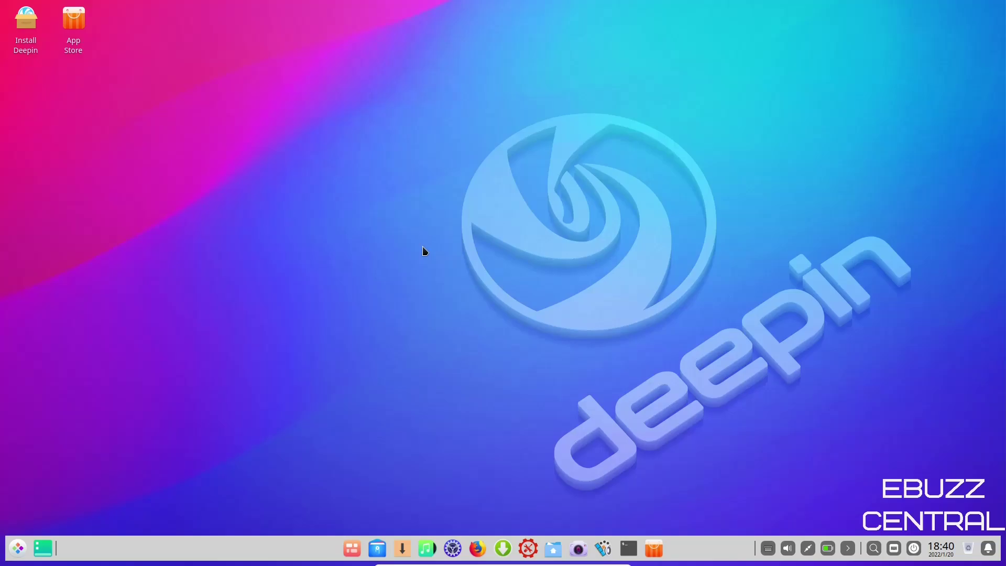
Open Wallpaper and Screensaver from the desktop menu and preview the drone and synthwave mountain images
{"action": "right_click", "coordinate": [443, 219]}
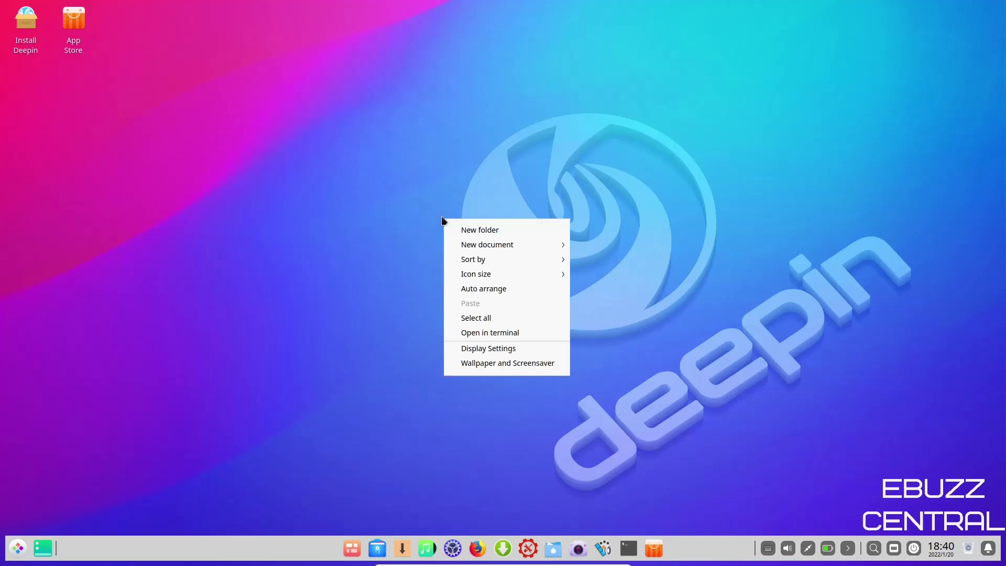
{"action": "left_click", "coordinate": [514, 363]}
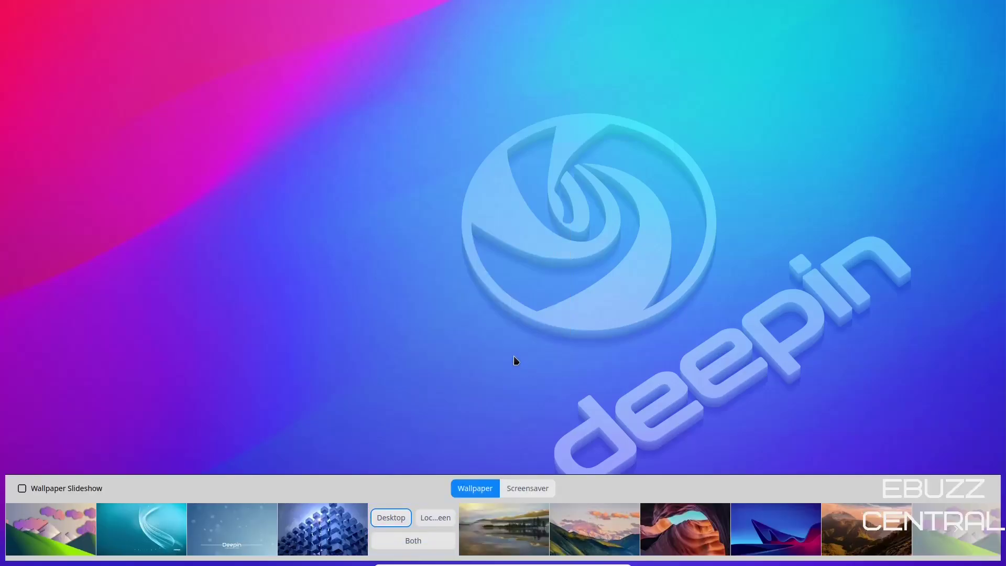
{"action": "scroll", "coordinate": [626, 544], "scroll_direction": "down", "scroll_amount": 5}
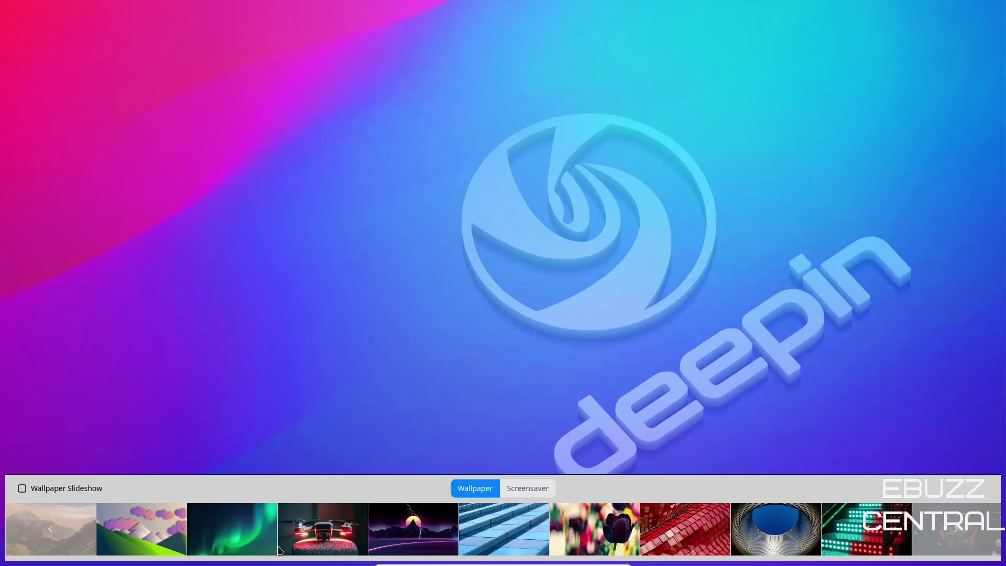
{"action": "left_click", "coordinate": [328, 533]}
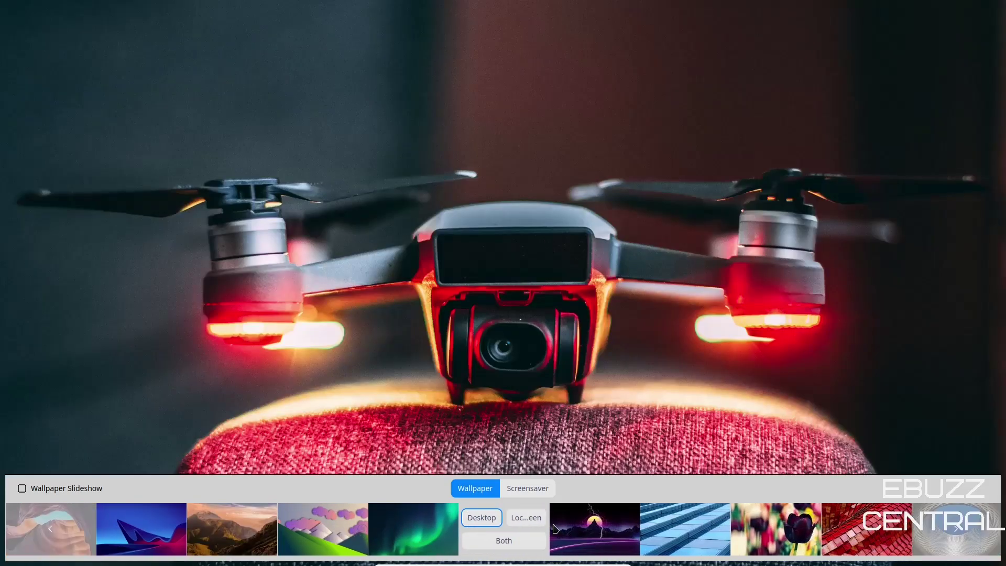
{"action": "left_click", "coordinate": [591, 530]}
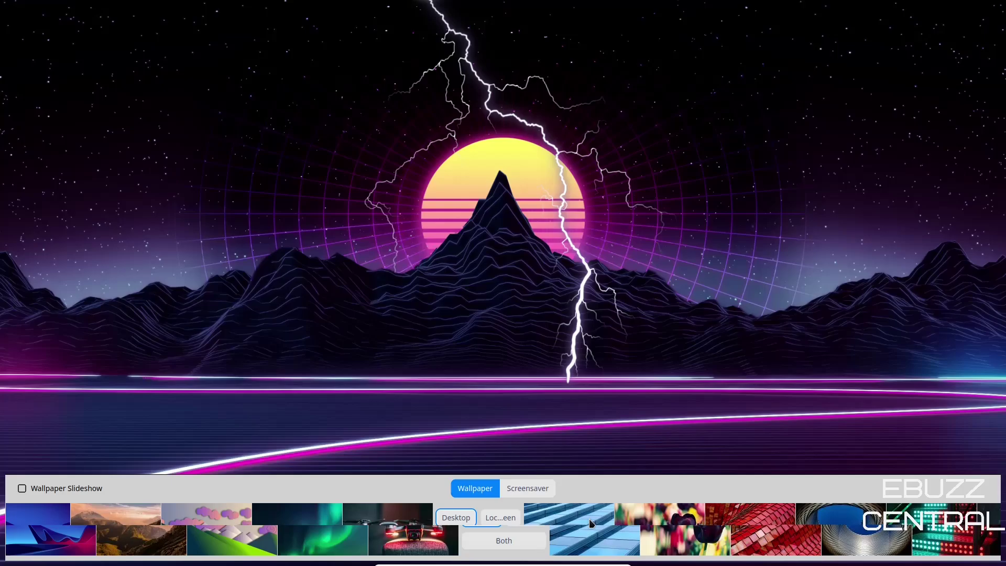
Apply the misty lake photo as the wallpaper for both desktop and lock screen
{"action": "scroll", "coordinate": [586, 524], "scroll_direction": "up", "scroll_amount": 3}
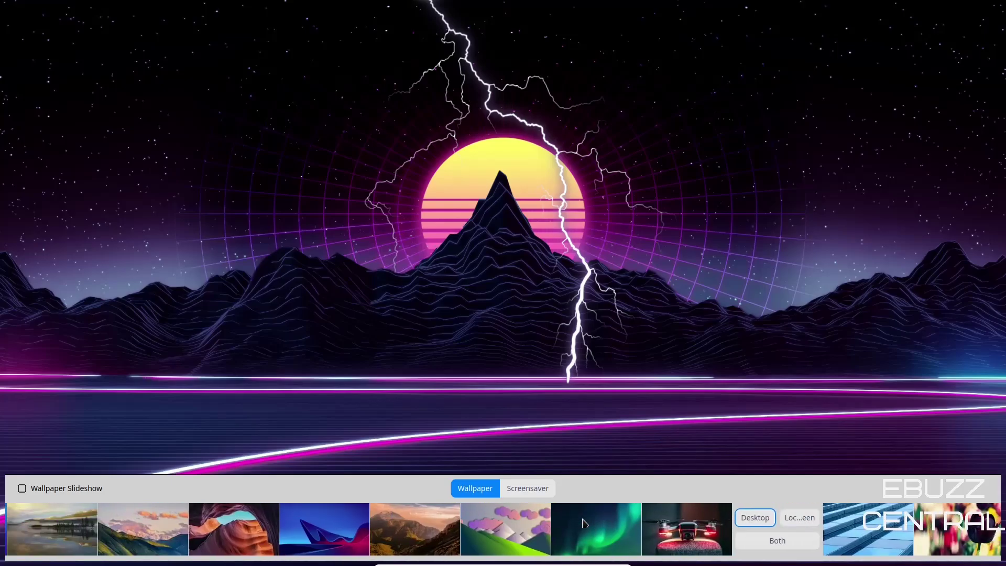
{"action": "scroll", "coordinate": [582, 522], "scroll_direction": "up", "scroll_amount": 5}
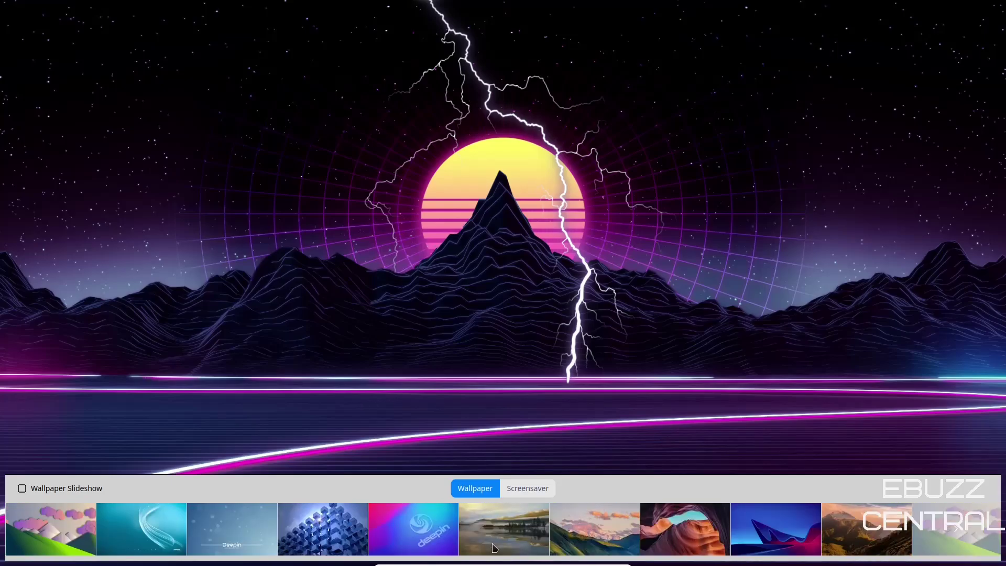
{"action": "left_click", "coordinate": [493, 548]}
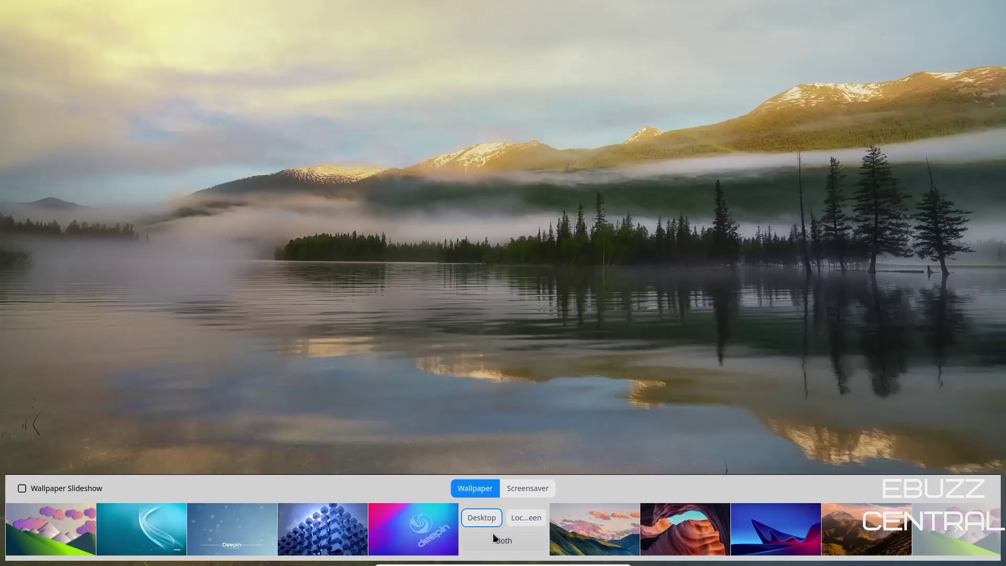
{"action": "left_click", "coordinate": [493, 540]}
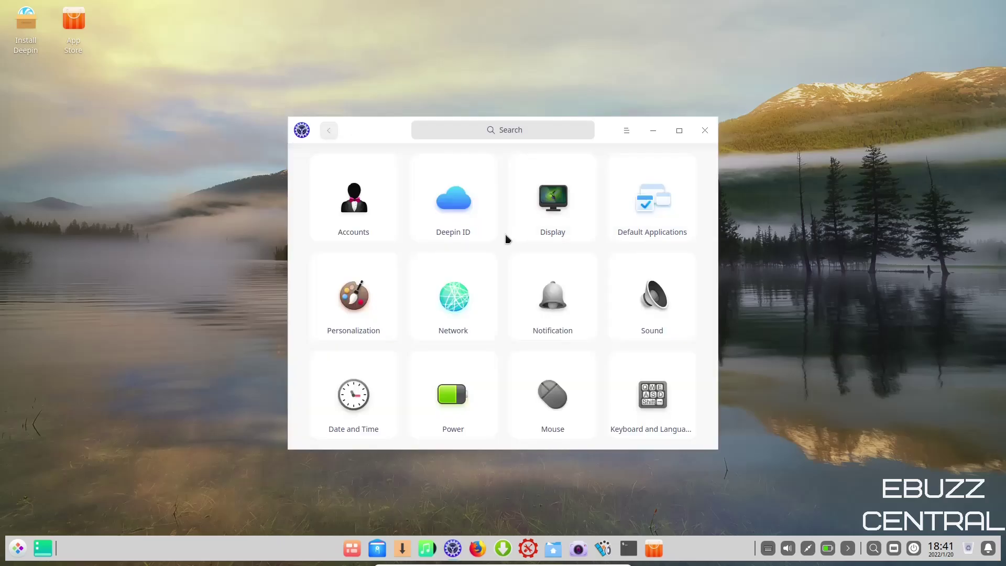
Switch the system theme to Dark under Personalization, then close Control Center
{"action": "scroll", "coordinate": [524, 236], "scroll_direction": "down", "scroll_amount": 2}
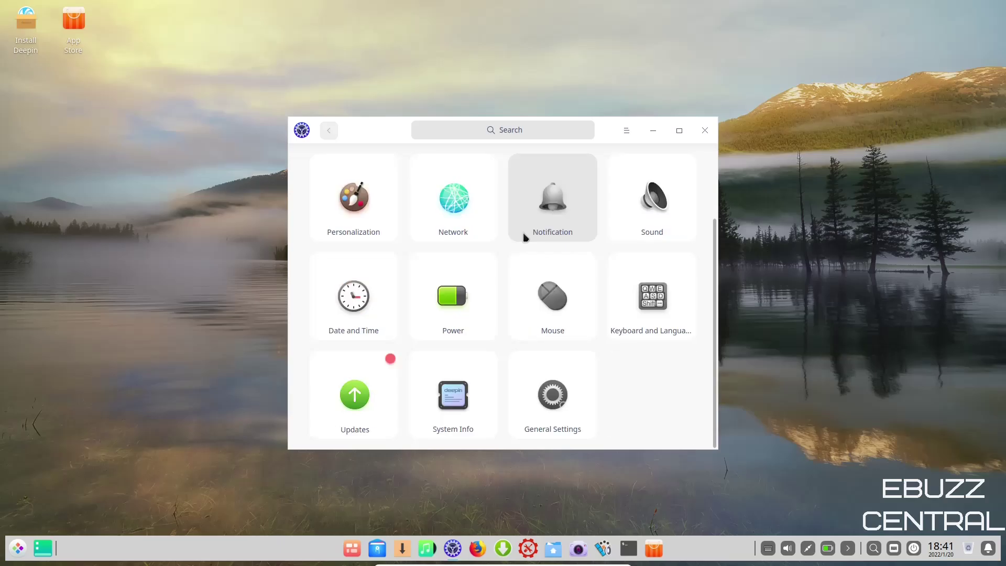
{"action": "scroll", "coordinate": [524, 237], "scroll_direction": "up", "scroll_amount": 2}
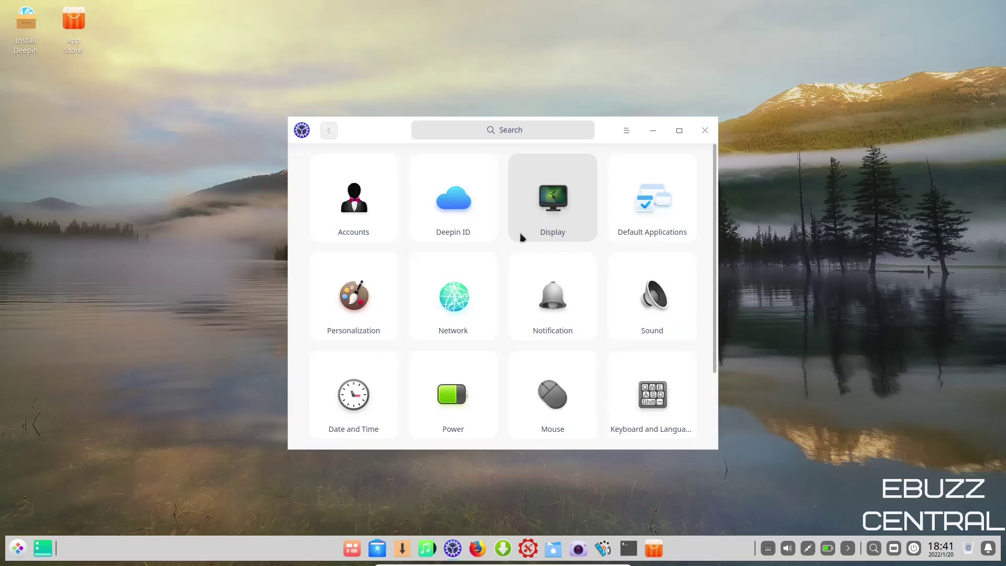
{"action": "left_click", "coordinate": [348, 308]}
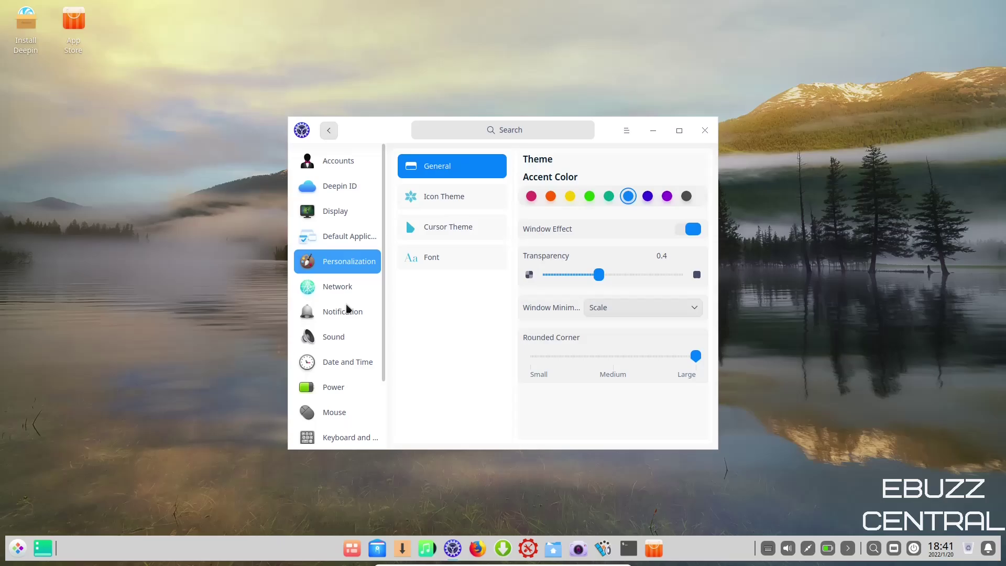
{"action": "left_click", "coordinate": [664, 201]}
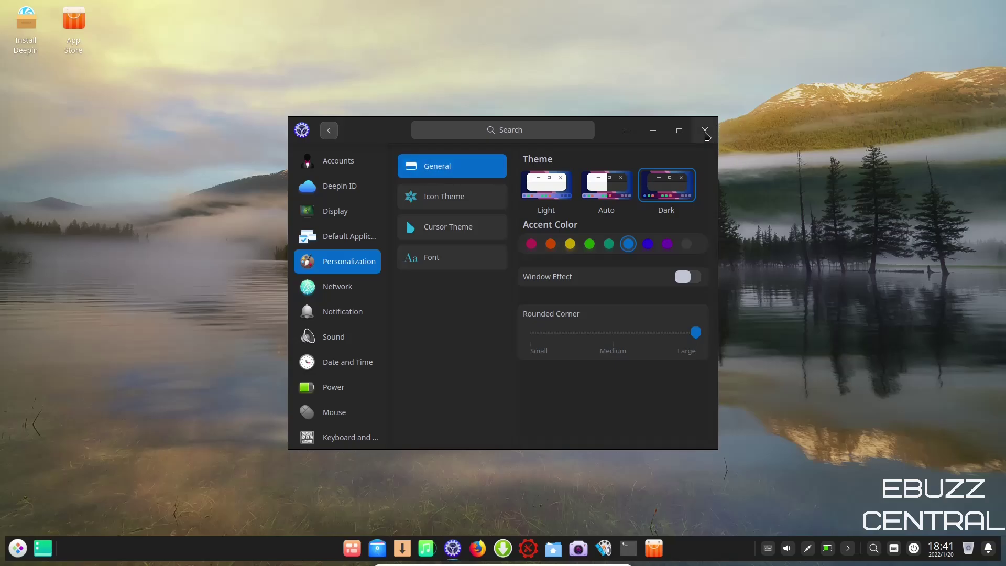
{"action": "left_click", "coordinate": [705, 131]}
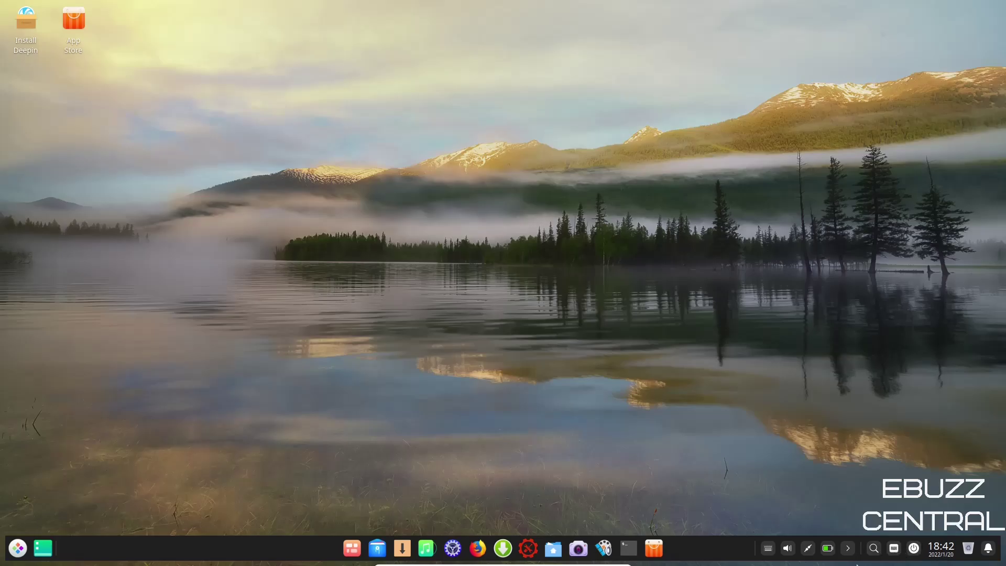
Dismiss Grand Search from the tray, then collapse, expand and re-collapse the tray indicators
{"action": "left_click", "coordinate": [874, 548]}
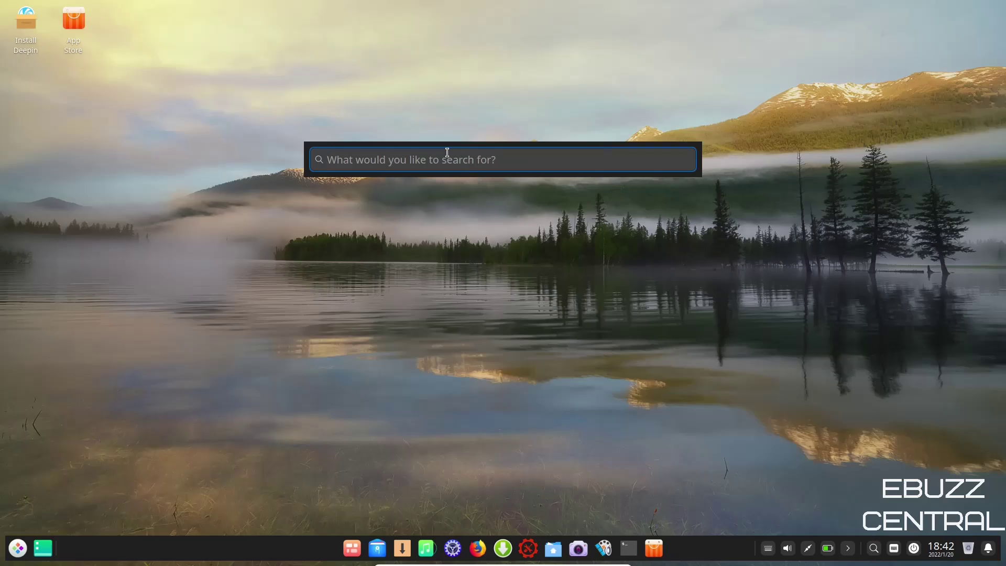
{"action": "key", "text": "Escape"}
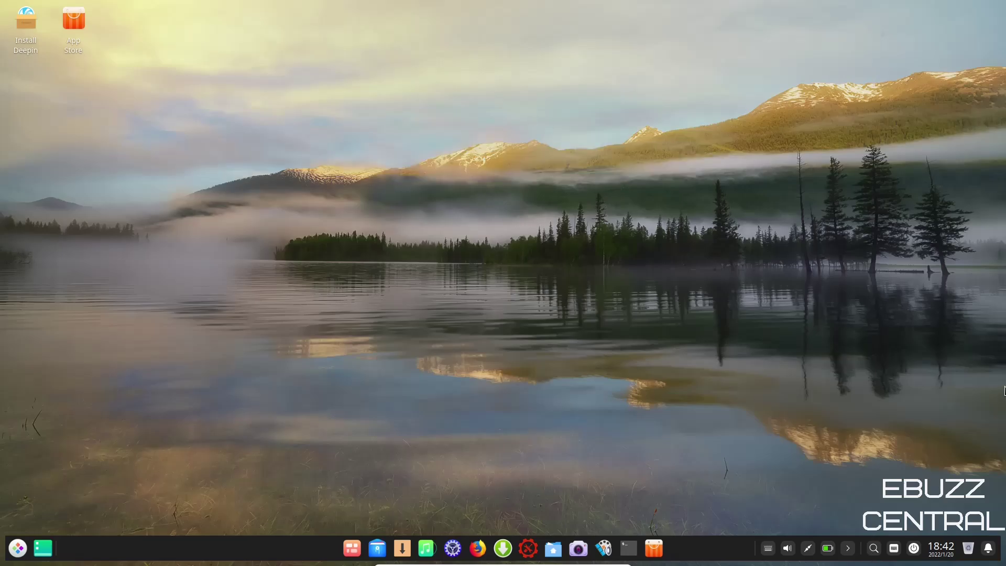
{"action": "left_click", "coordinate": [849, 553]}
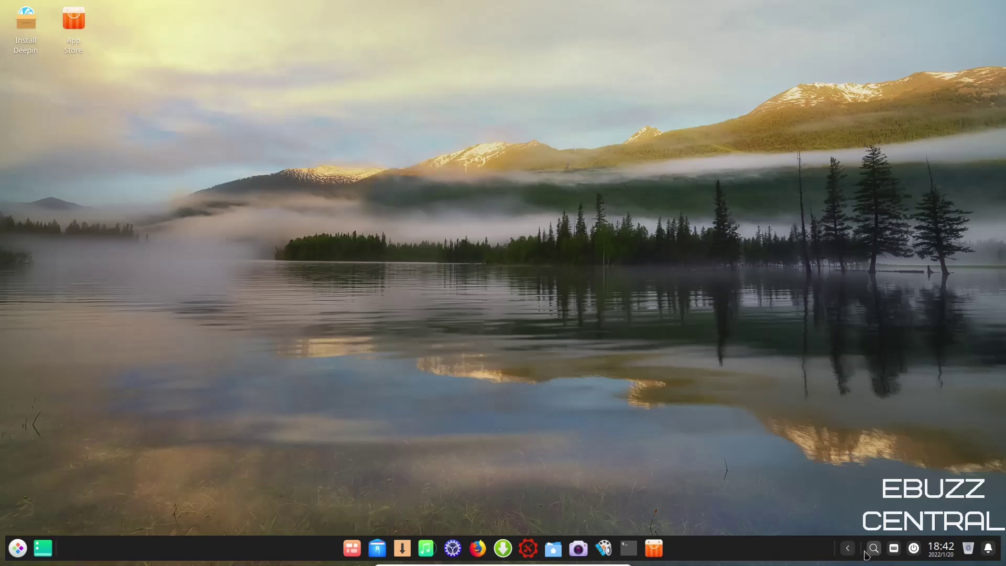
{"action": "left_click", "coordinate": [848, 553]}
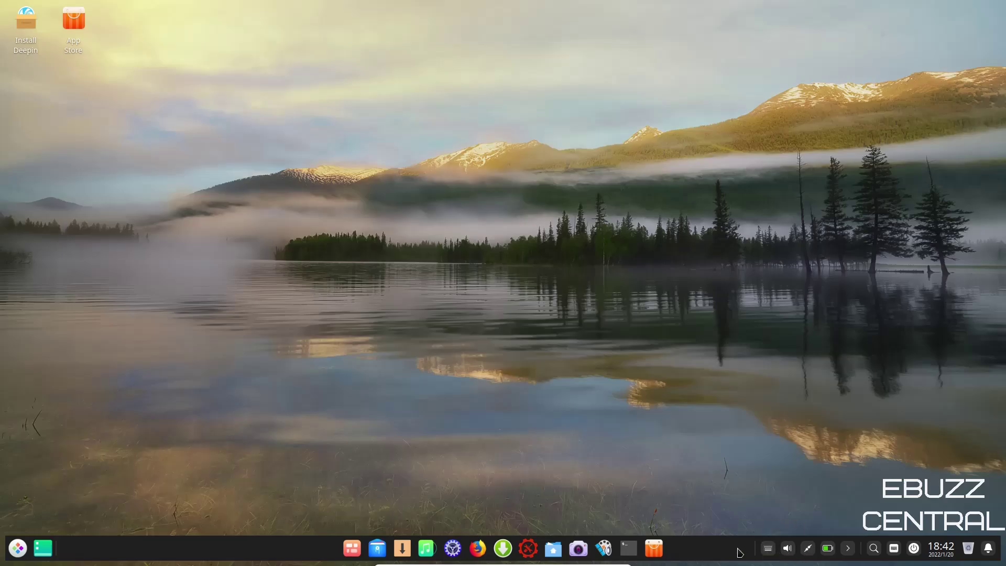
{"action": "left_click", "coordinate": [847, 548]}
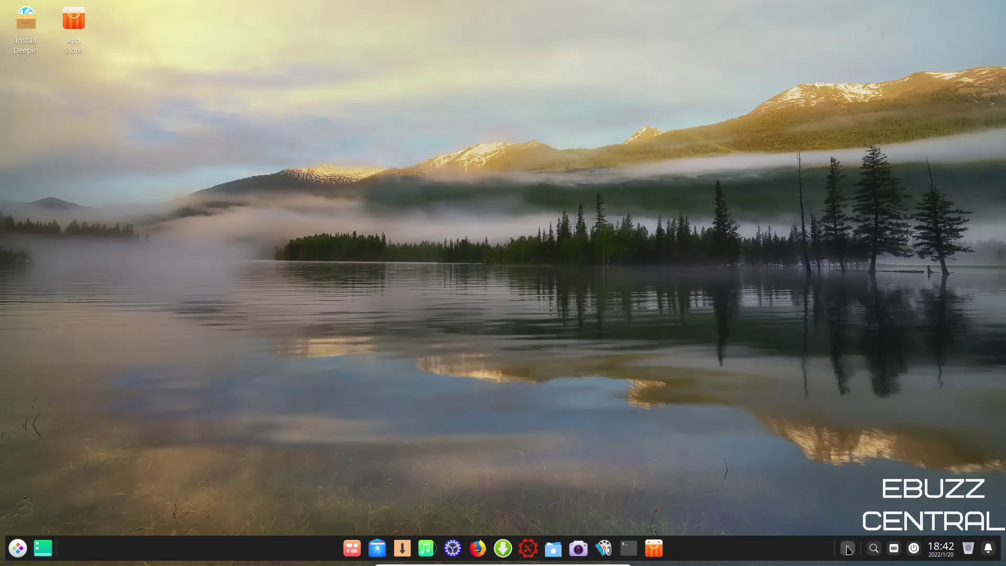
{"action": "left_click", "coordinate": [18, 548]}
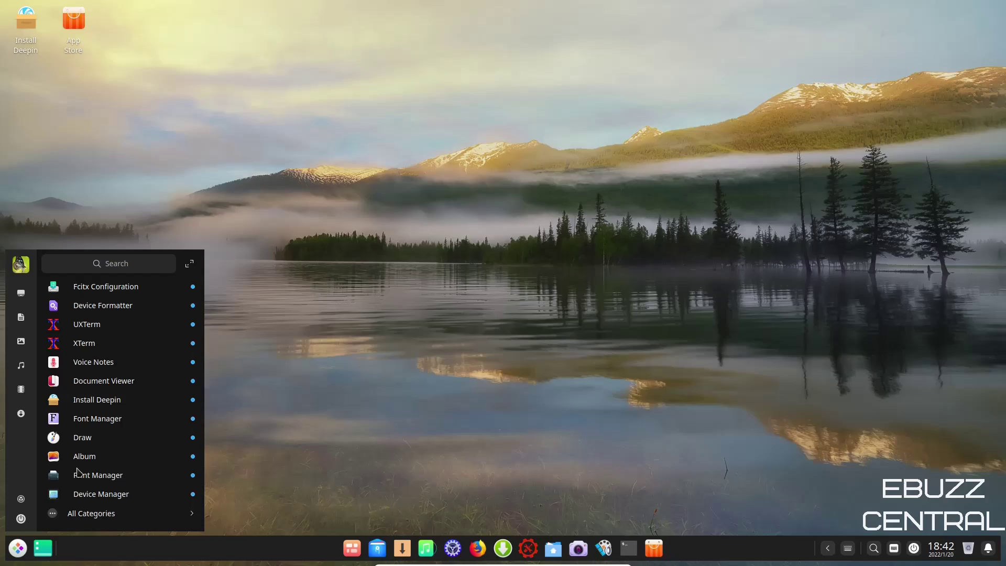
{"action": "key", "text": "Up"}
{"action": "key", "text": "Up"}
{"action": "key", "text": "Up"}
{"action": "key", "text": "Up"}
{"action": "key", "text": "Up"}
{"action": "key", "text": "Up"}
{"action": "key", "text": "Up"}
{"action": "key", "text": "Up"}
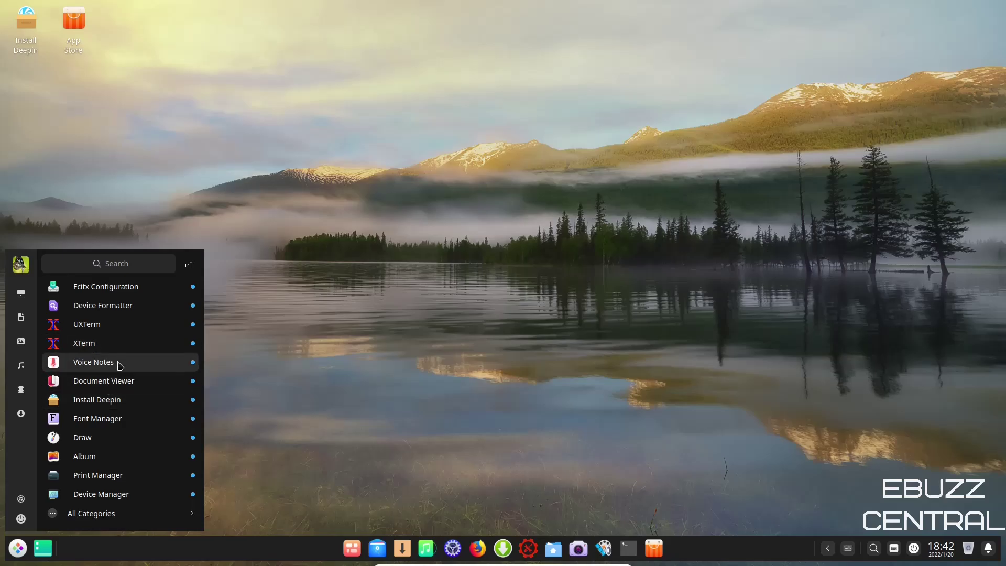
{"action": "left_click", "coordinate": [190, 268]}
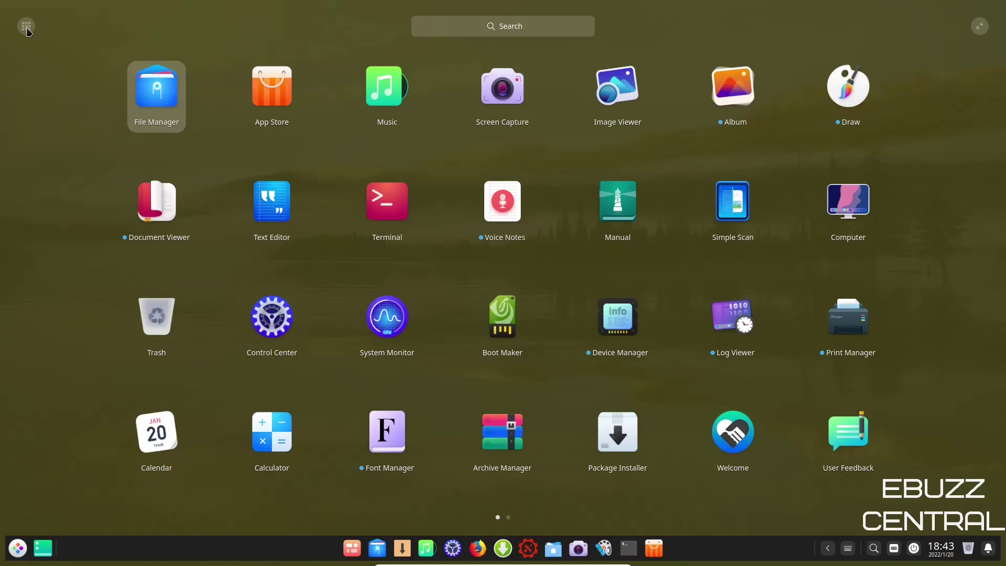
{"action": "left_click", "coordinate": [26, 28]}
{"action": "scroll", "coordinate": [521, 276], "scroll_direction": "down", "scroll_amount": 3}
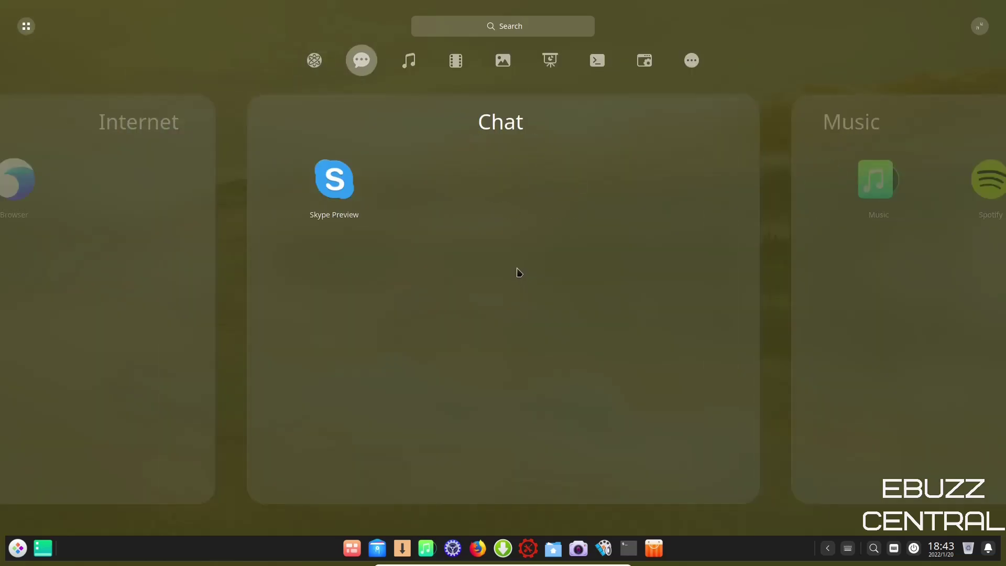
{"action": "scroll", "coordinate": [500, 278], "scroll_direction": "down", "scroll_amount": 3}
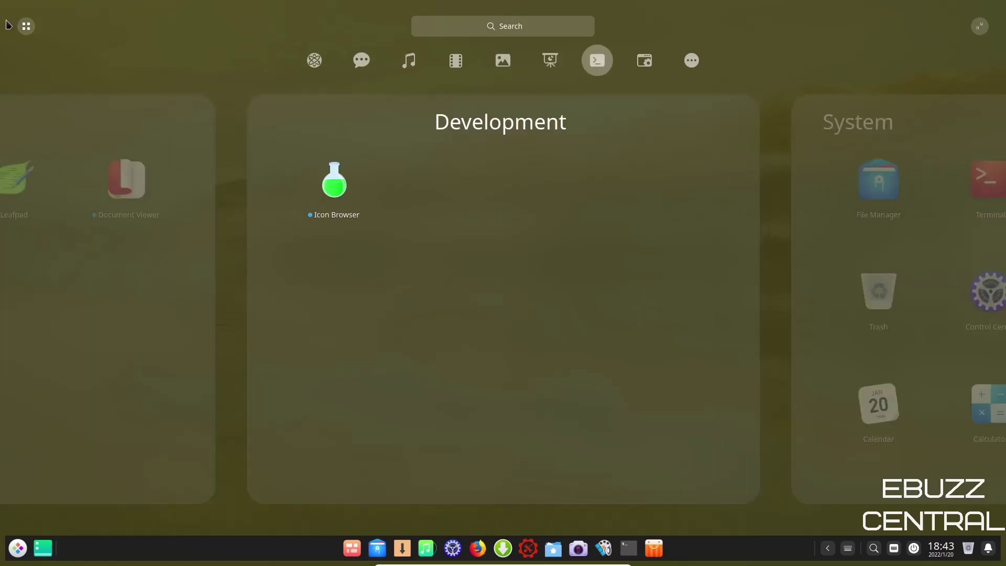
{"action": "left_click", "coordinate": [26, 27]}
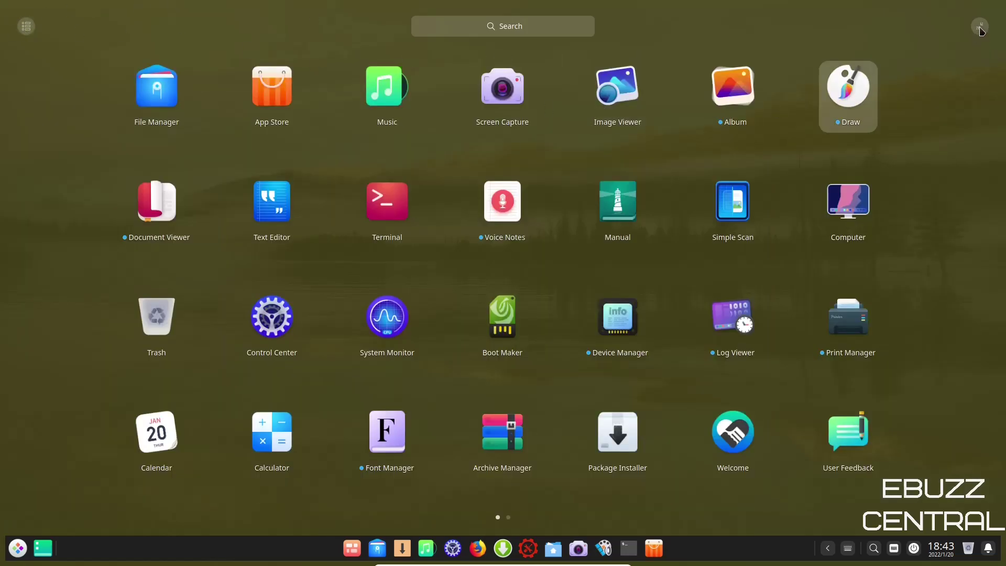
{"action": "left_click", "coordinate": [980, 31]}
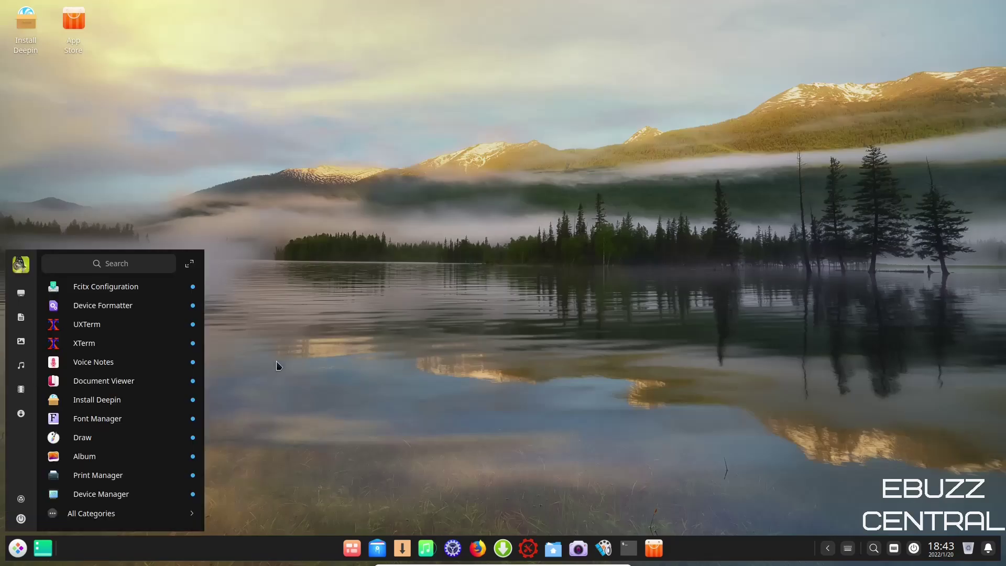
{"action": "left_click", "coordinate": [277, 365]}
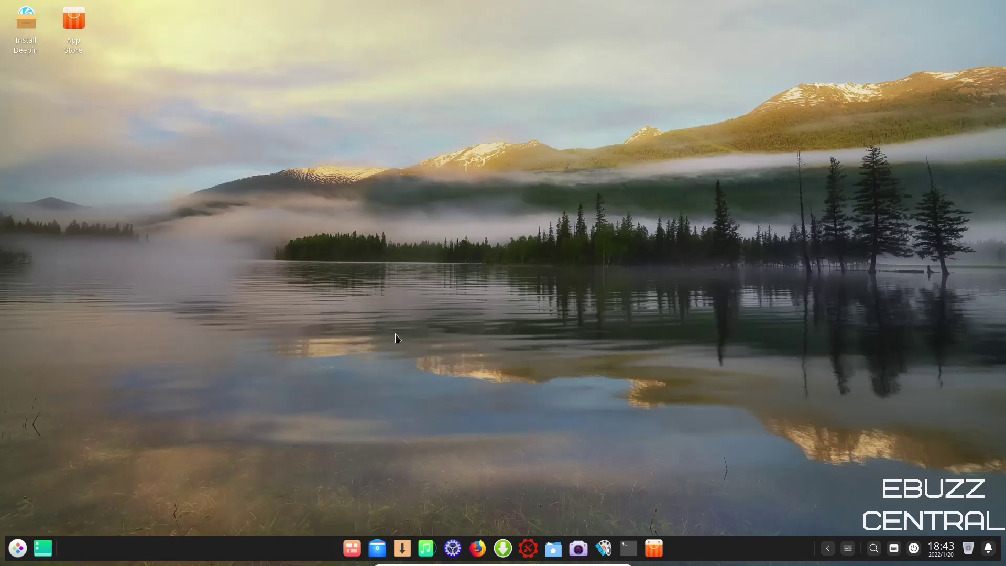
{"action": "left_click", "coordinate": [375, 550]}
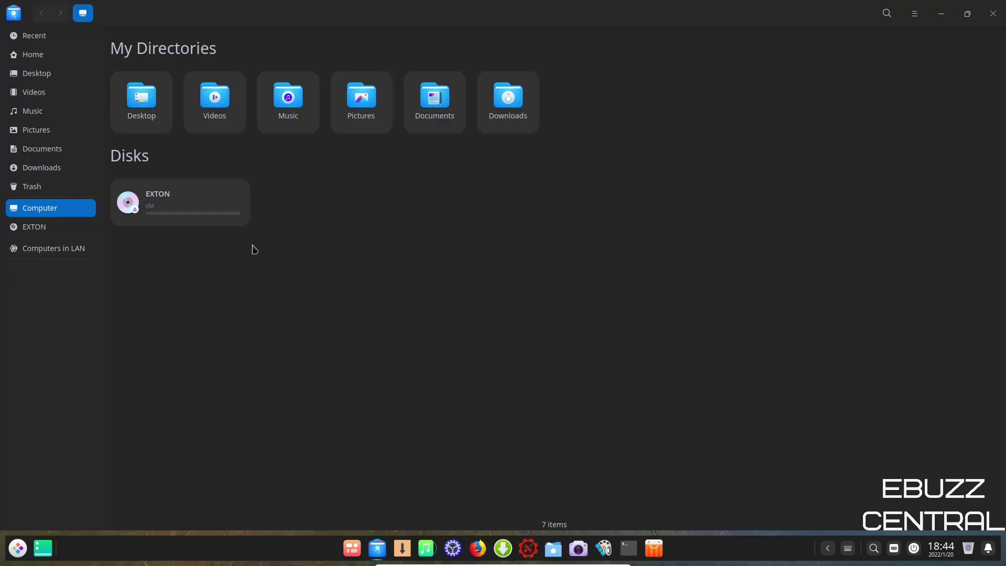
{"action": "left_click", "coordinate": [993, 15]}
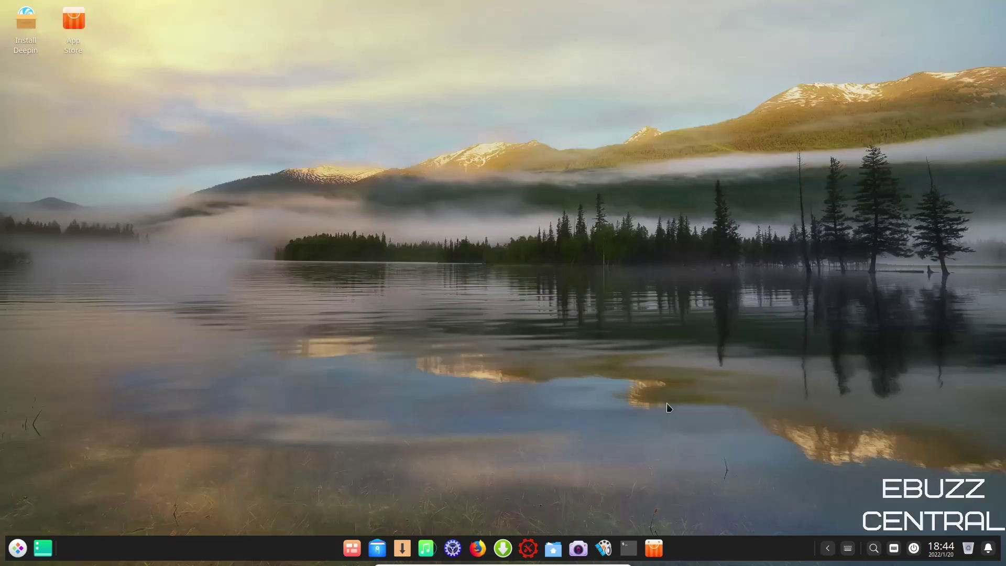
{"action": "left_click", "coordinate": [555, 556]}
{"action": "left_click", "coordinate": [420, 11]}
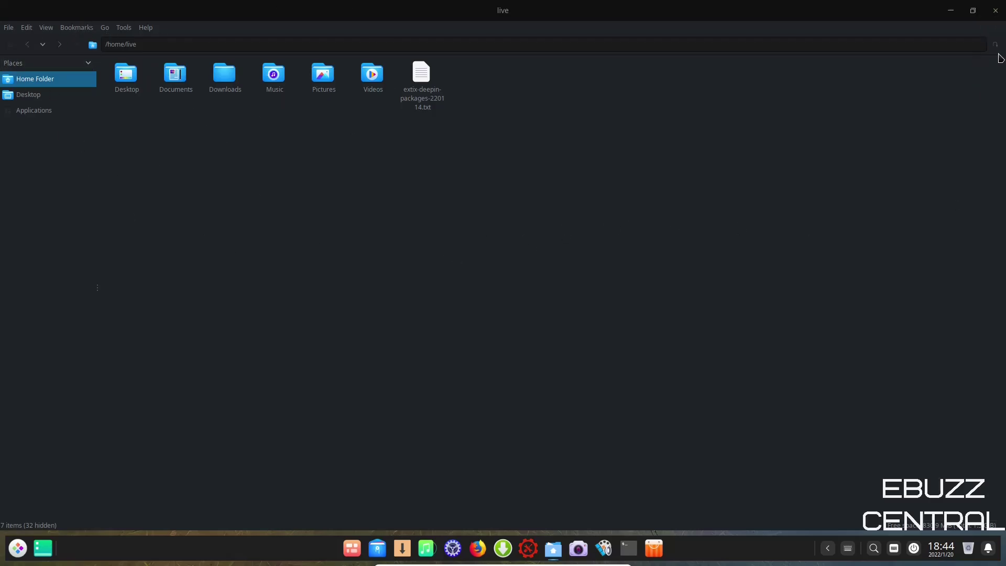
{"action": "left_click", "coordinate": [996, 14]}
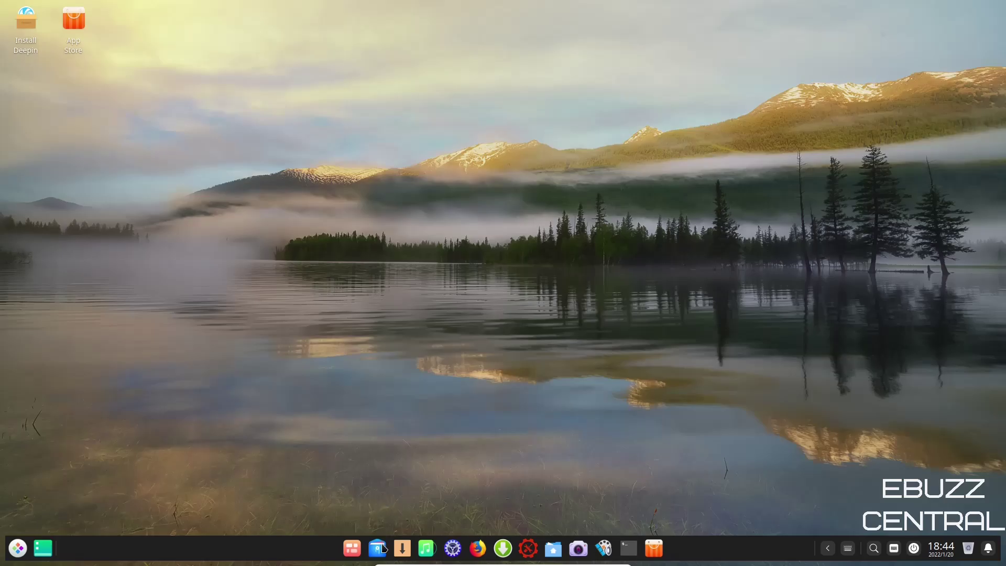
Launch Synaptic from the dock, dismiss the Quick Introduction and maximize the window
{"action": "left_click", "coordinate": [402, 549]}
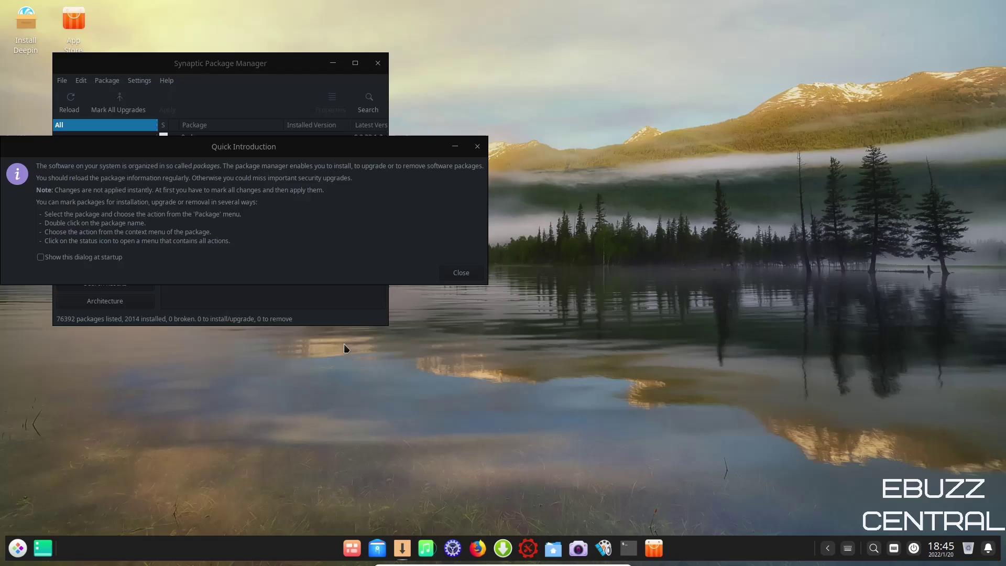
{"action": "left_click", "coordinate": [461, 272]}
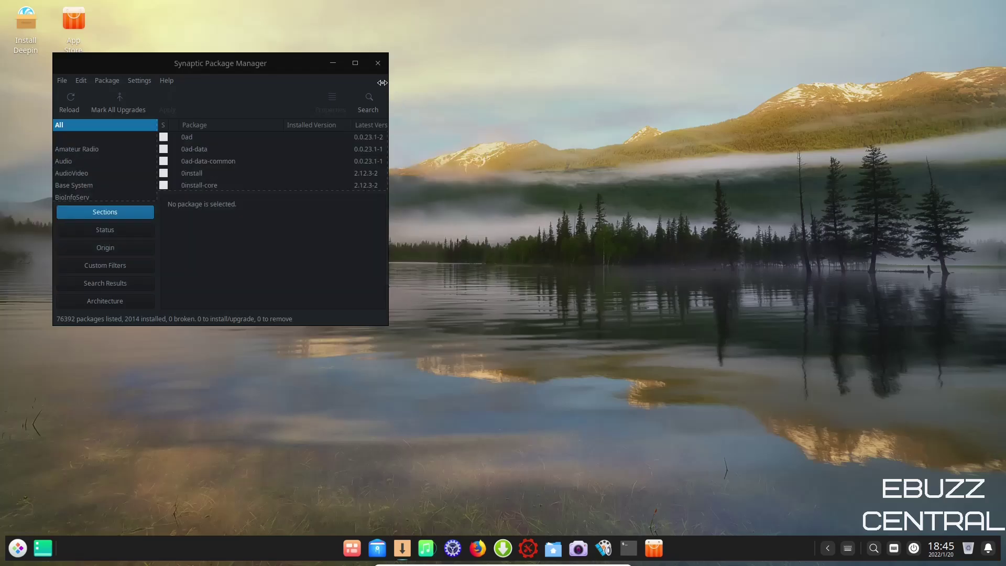
{"action": "left_click", "coordinate": [355, 64]}
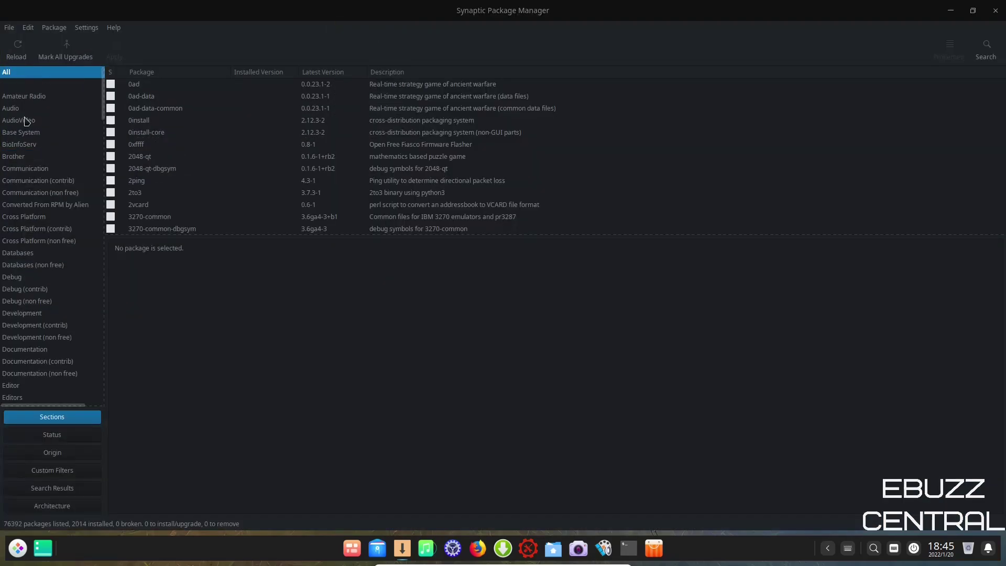
Browse the Video section and the Status, Origin, Custom, Search and Architecture filters, ending on Sections
{"action": "left_click_drag", "start_coordinate": [100, 102], "coordinate": [105, 341]}
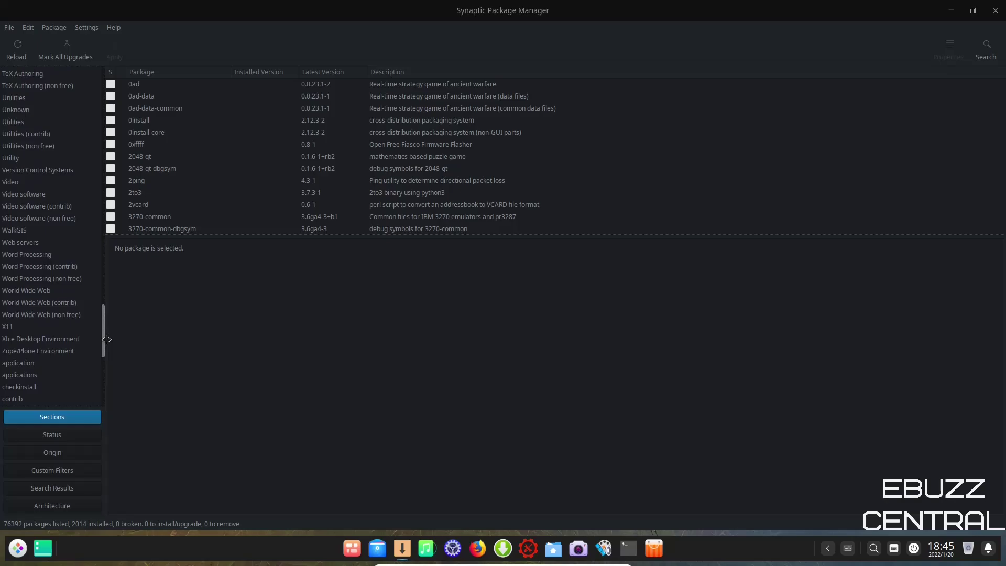
{"action": "left_click", "coordinate": [14, 183]}
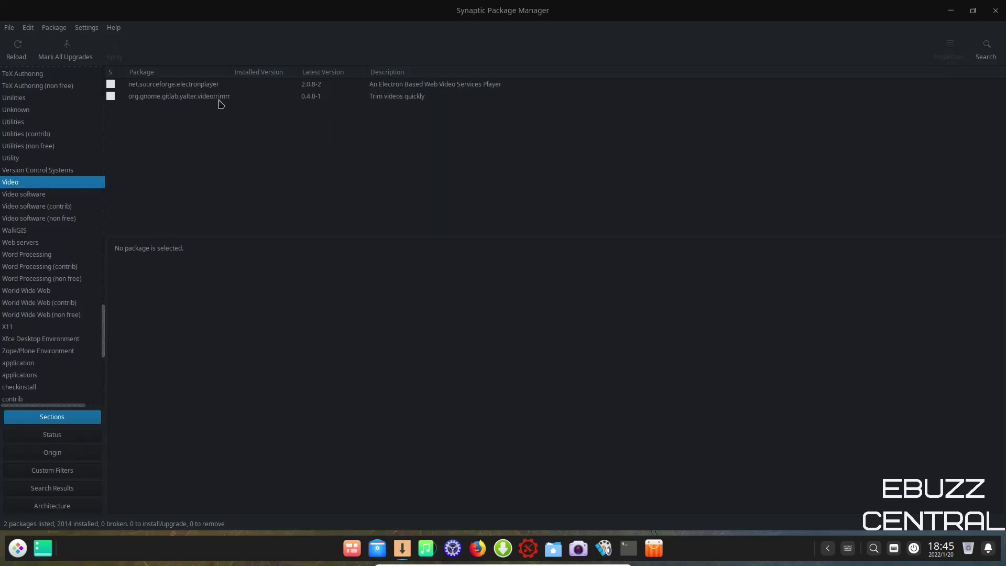
{"action": "scroll", "coordinate": [74, 256], "scroll_direction": "up", "scroll_amount": 15}
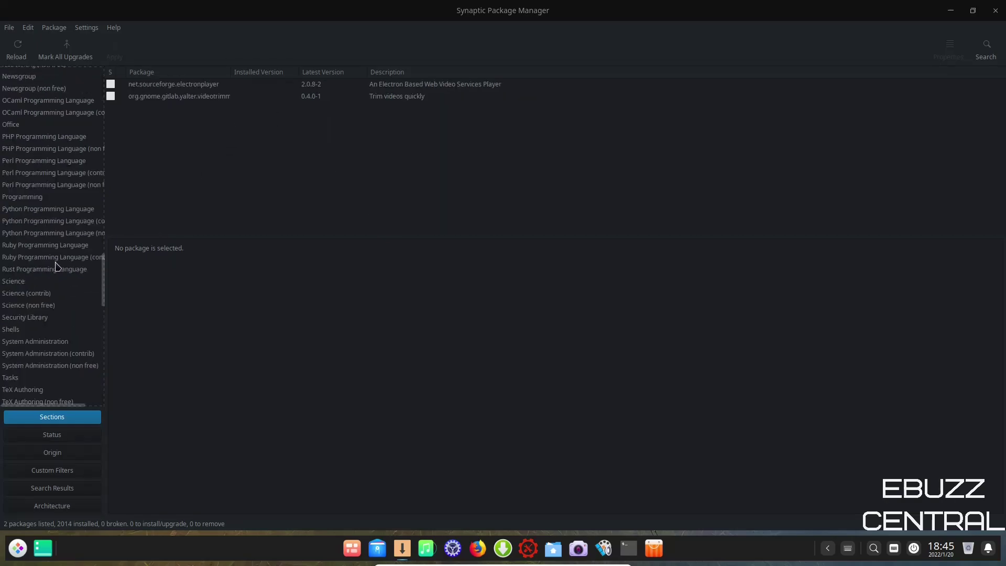
{"action": "left_click", "coordinate": [60, 435]}
{"action": "left_click", "coordinate": [61, 452]}
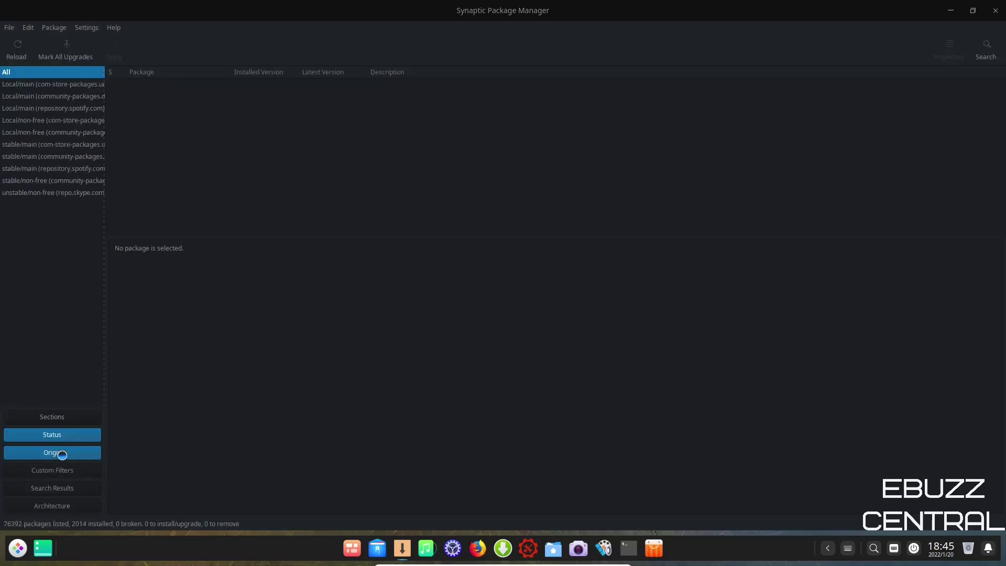
{"action": "left_click", "coordinate": [64, 470]}
{"action": "left_click", "coordinate": [63, 487]}
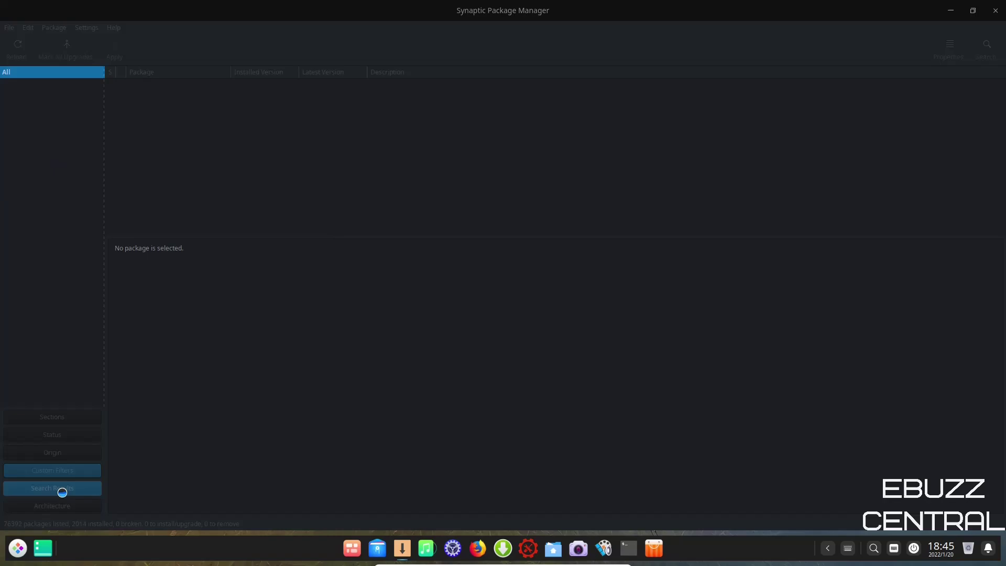
{"action": "left_click", "coordinate": [65, 500]}
{"action": "left_click", "coordinate": [59, 419]}
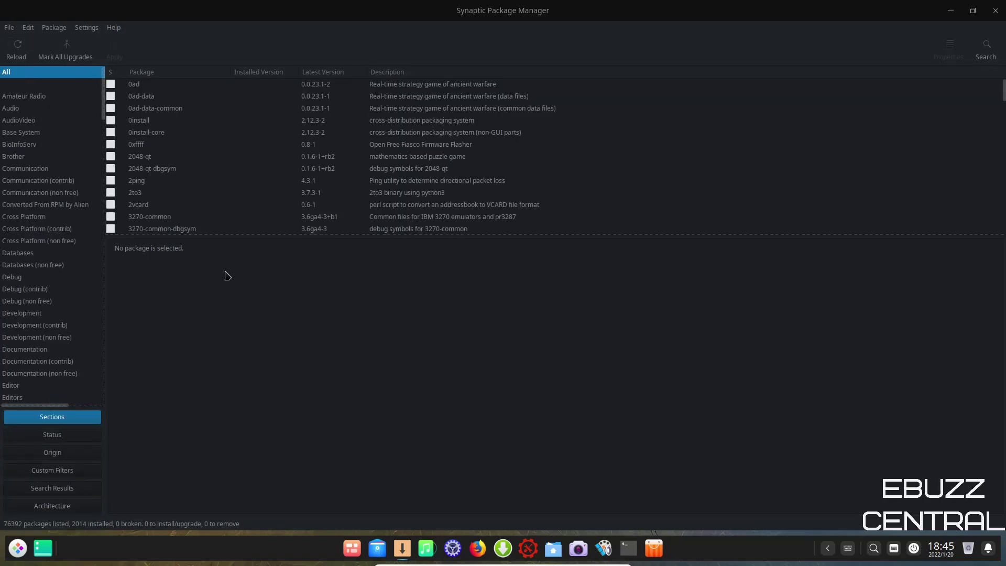
Search Synaptic for 'obs-studio'
{"action": "left_click", "coordinate": [990, 52]}
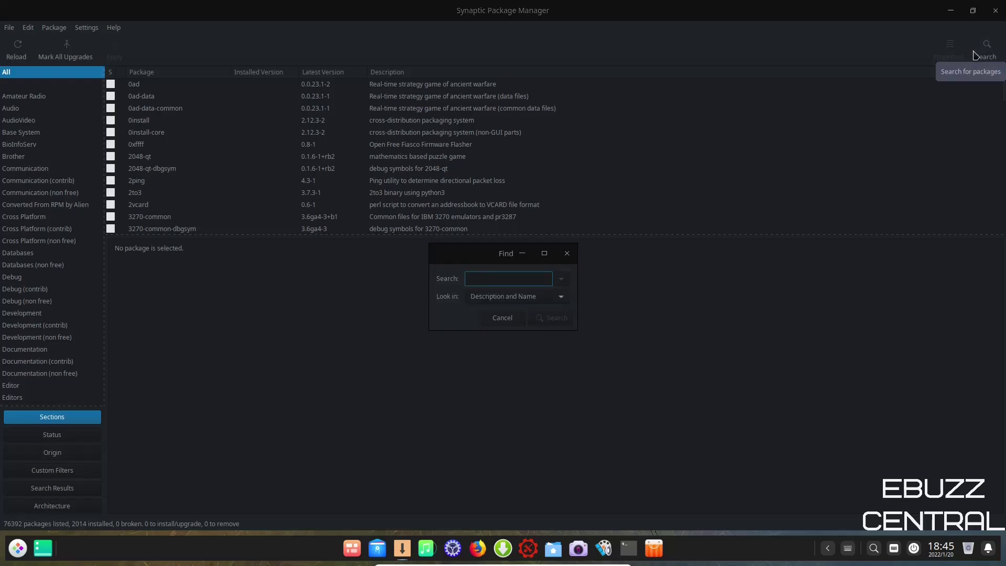
{"action": "type", "text": "obs-stud"}
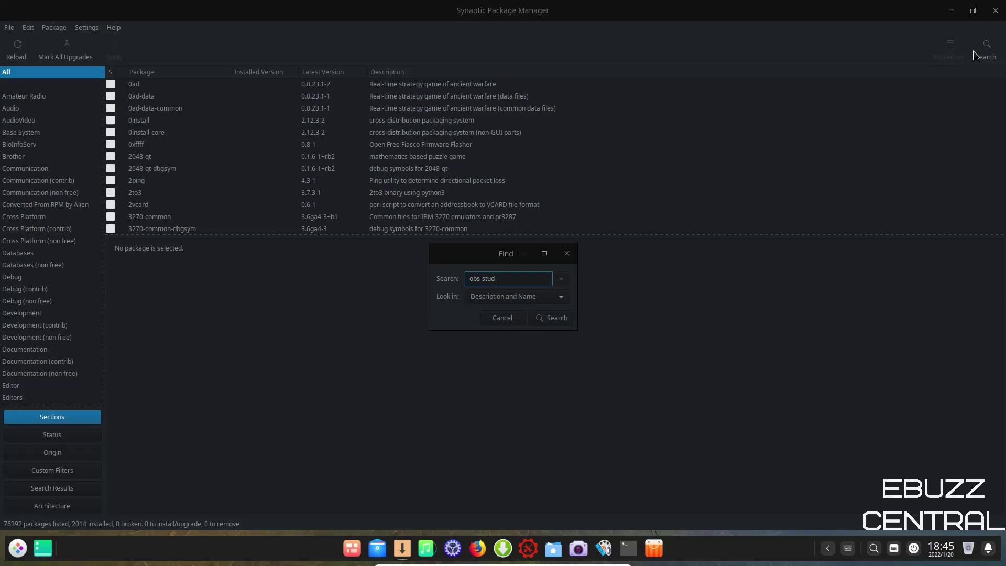
{"action": "type", "text": "io"}
{"action": "left_click", "coordinate": [562, 319]}
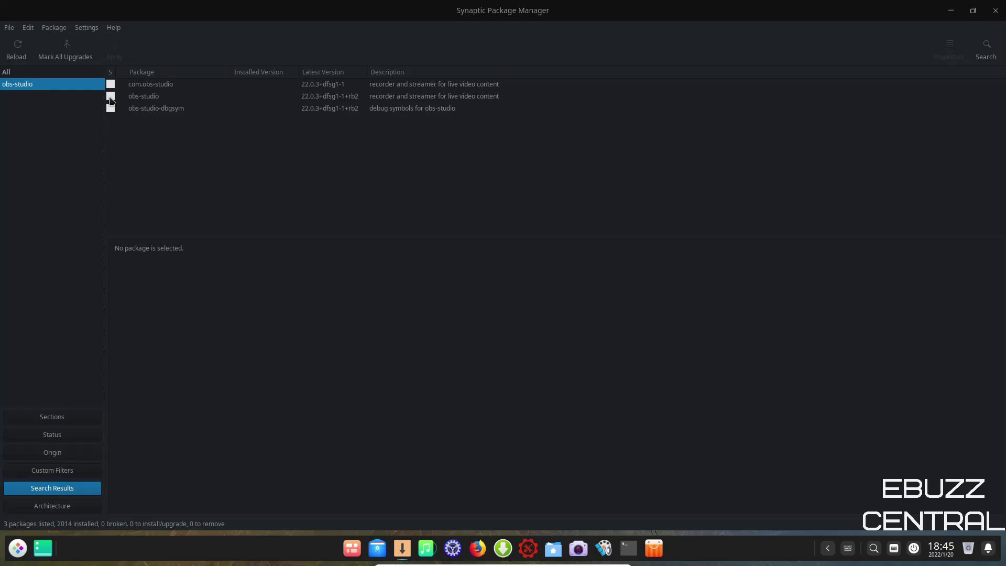
Mark obs-studio for installation and accept its additionally required packages
{"action": "left_click", "coordinate": [110, 100]}
{"action": "left_click", "coordinate": [157, 121]}
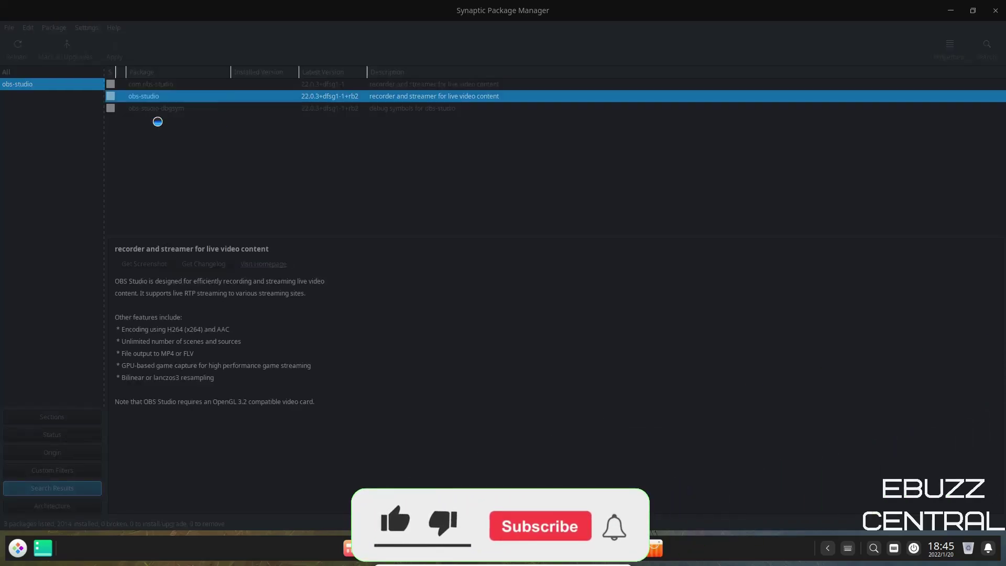
{"action": "scroll", "coordinate": [503, 287], "scroll_direction": "down", "scroll_amount": 3}
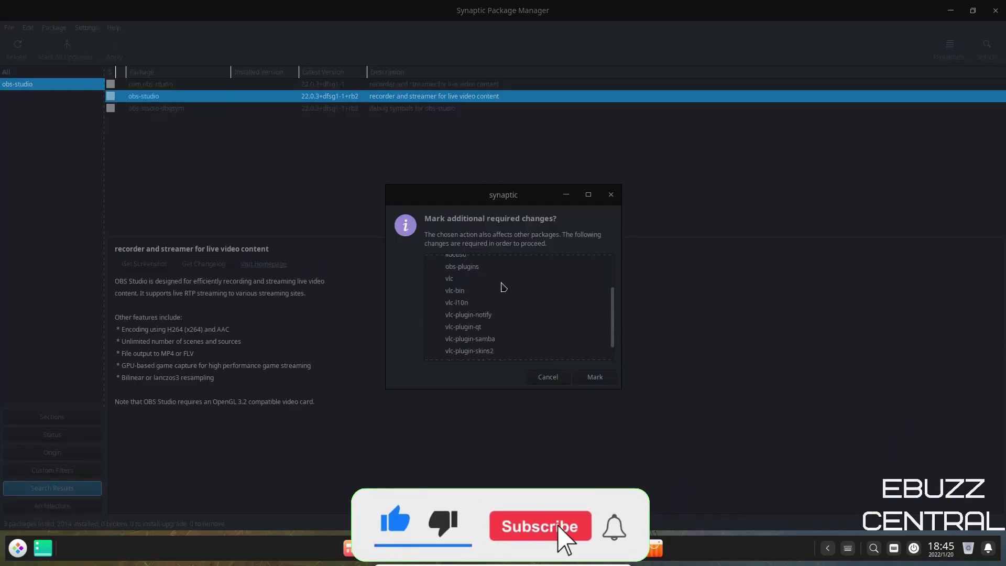
{"action": "scroll", "coordinate": [503, 287], "scroll_direction": "up", "scroll_amount": 5}
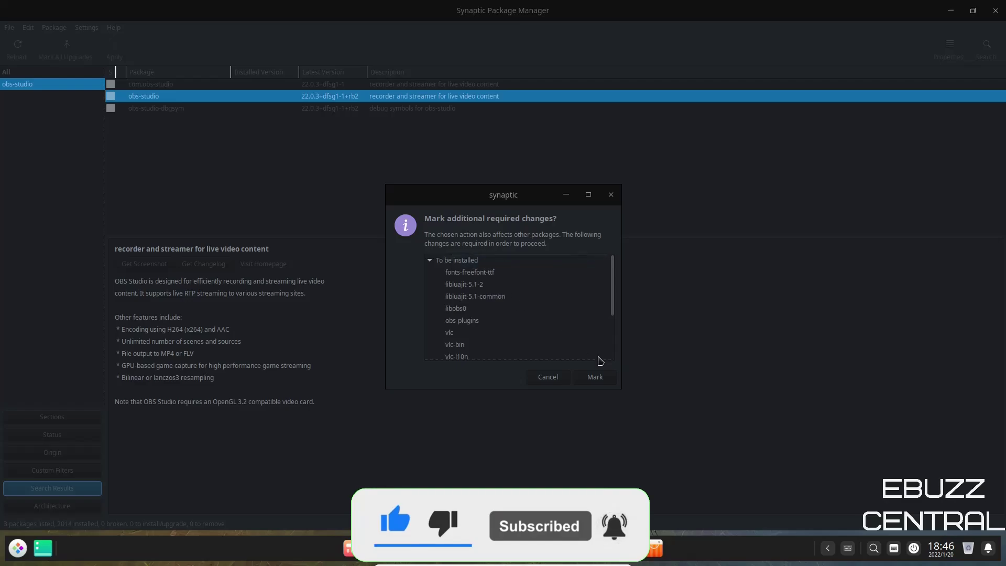
{"action": "left_click", "coordinate": [596, 378]}
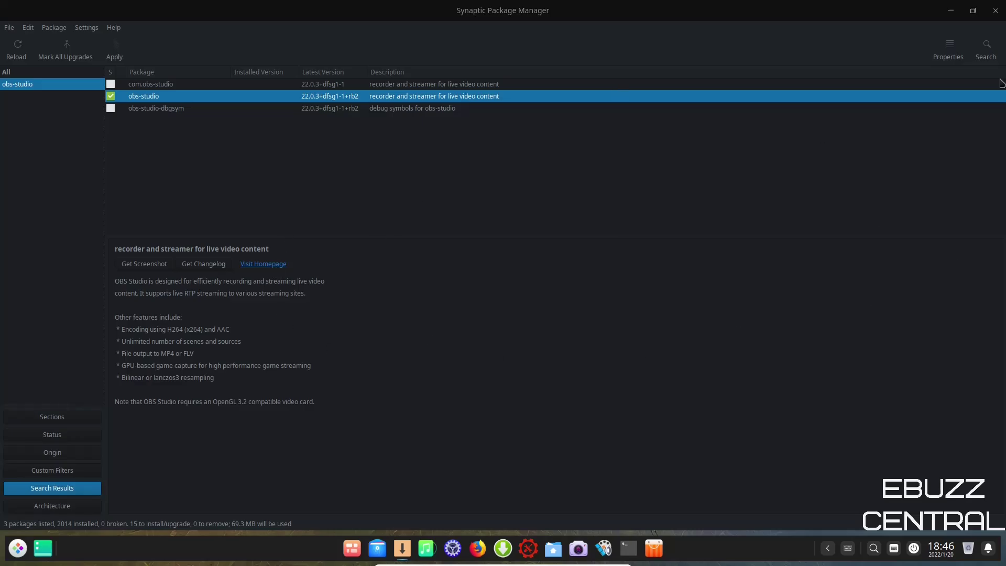
Close Synaptic, open Deepin Music to view its empty library, then close it
{"action": "left_click", "coordinate": [999, 12]}
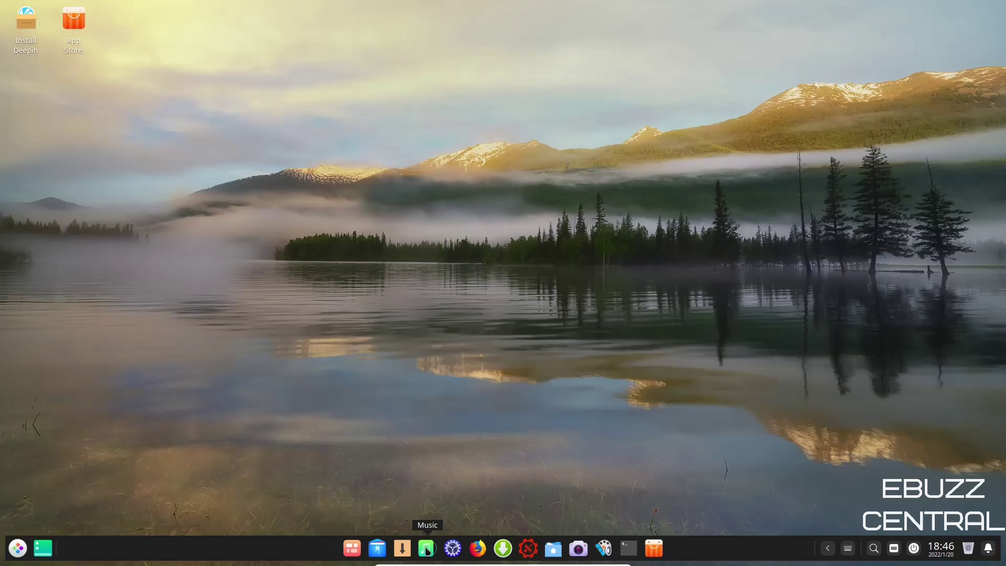
{"action": "left_click", "coordinate": [427, 549]}
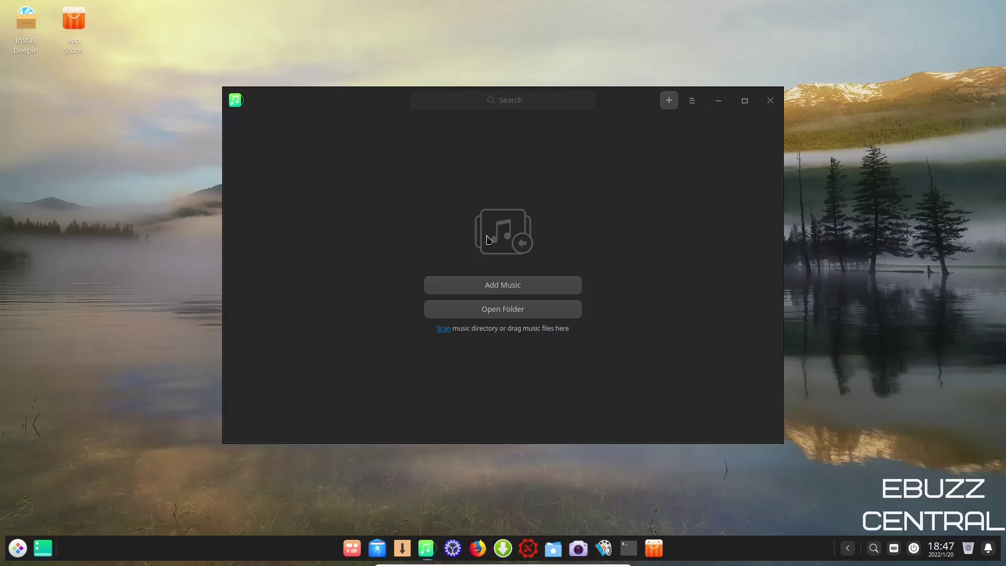
{"action": "left_click", "coordinate": [769, 100]}
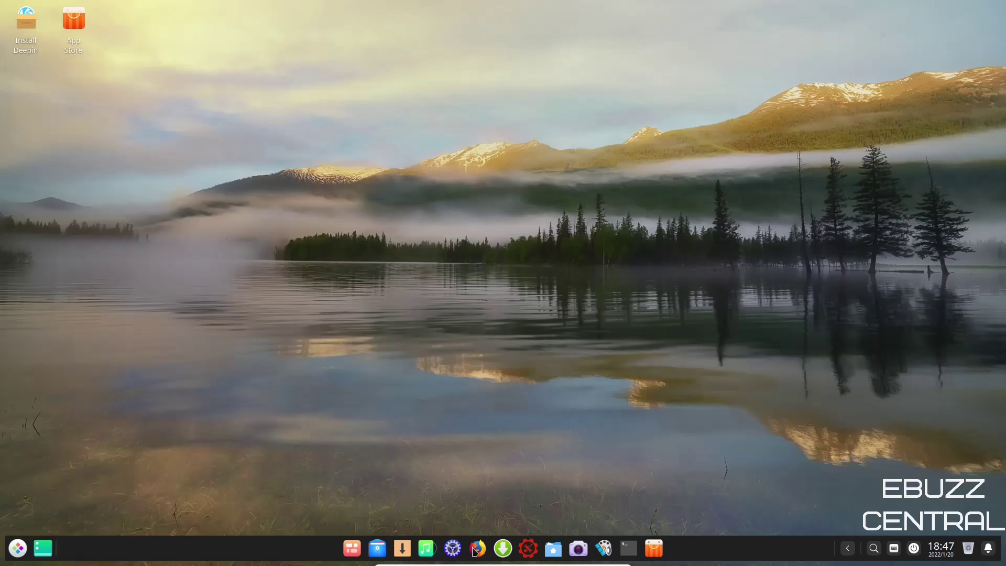
{"action": "left_click", "coordinate": [528, 549]}
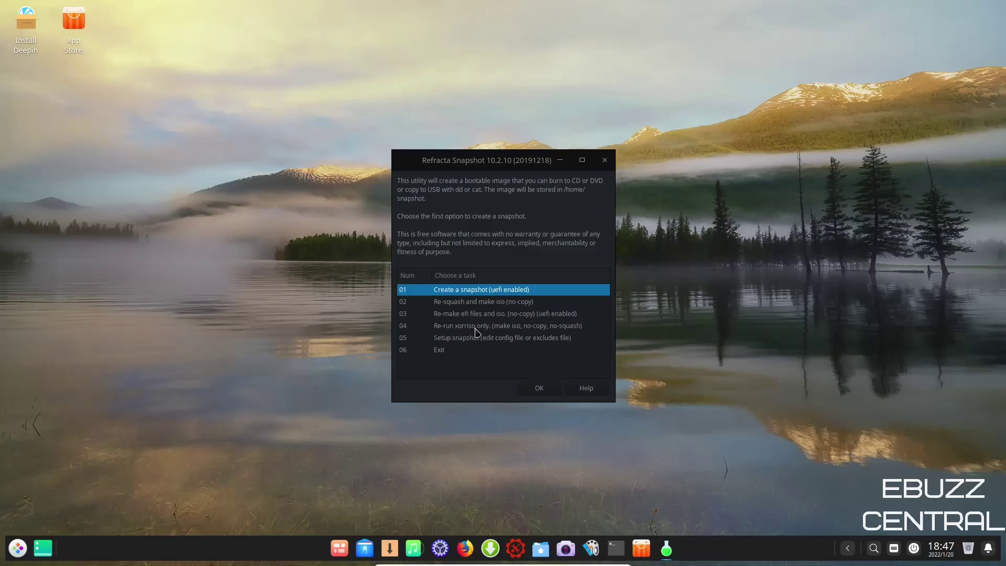
{"action": "left_click", "coordinate": [439, 350]}
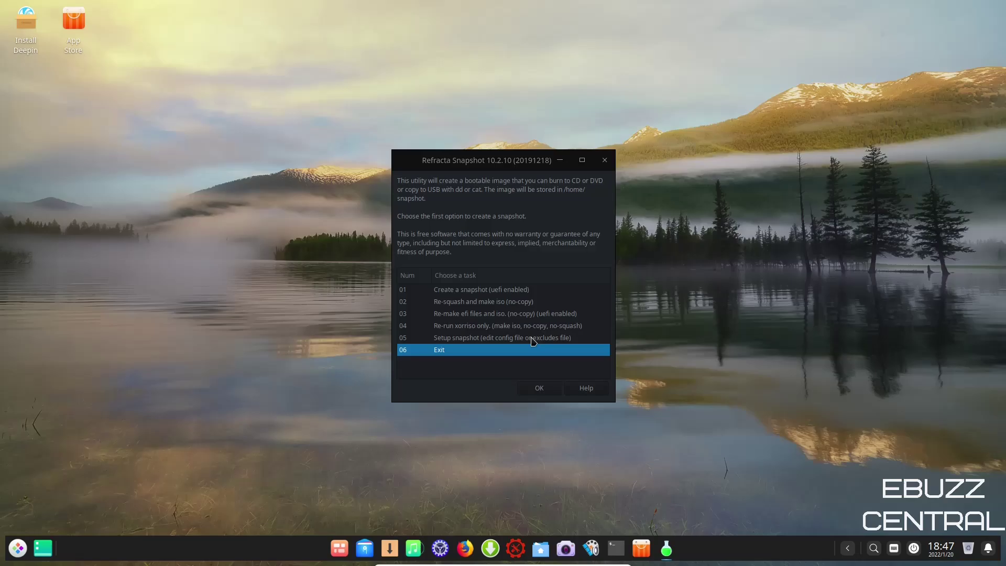
{"action": "left_click", "coordinate": [451, 292]}
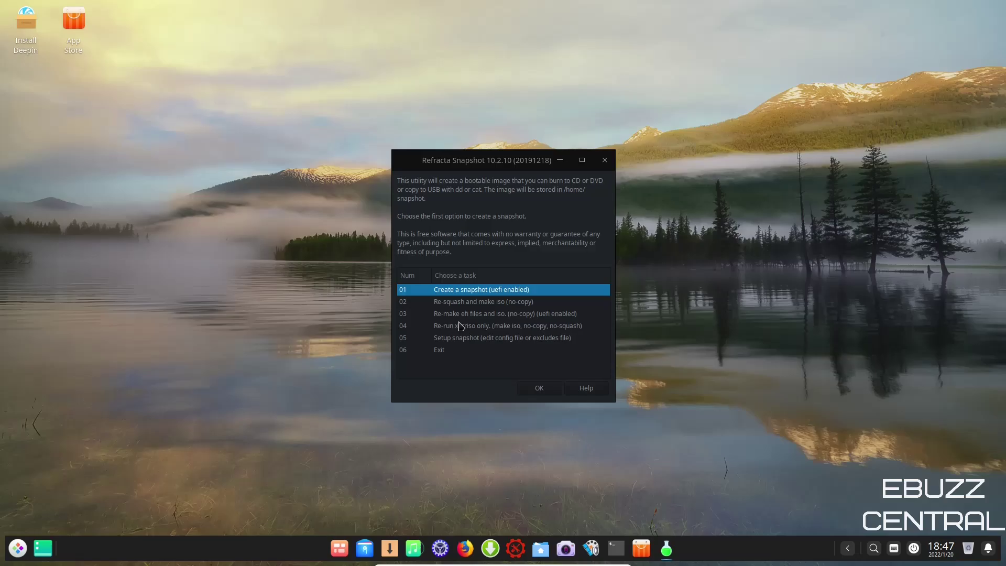
{"action": "left_click", "coordinate": [444, 350]}
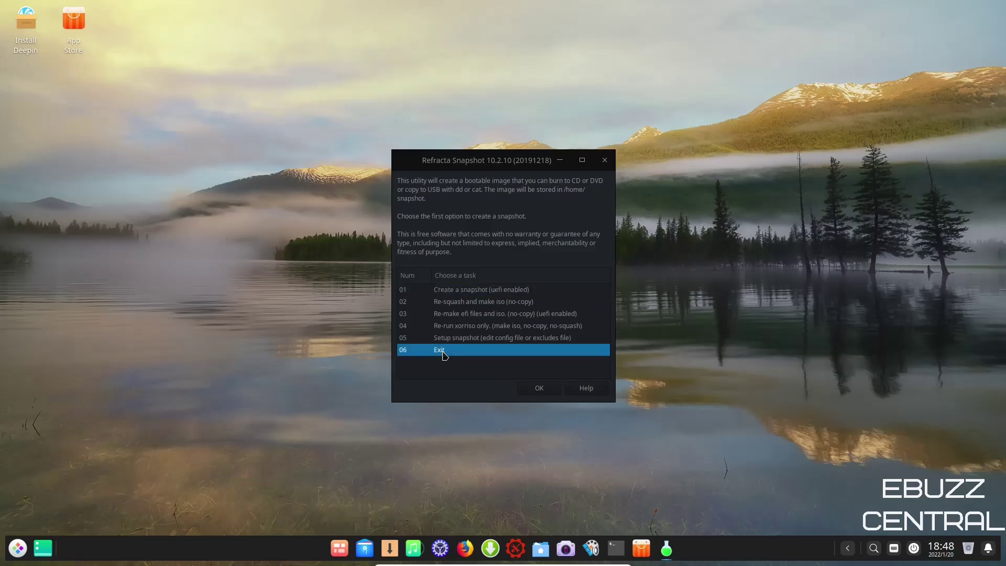
{"action": "left_click", "coordinate": [539, 388]}
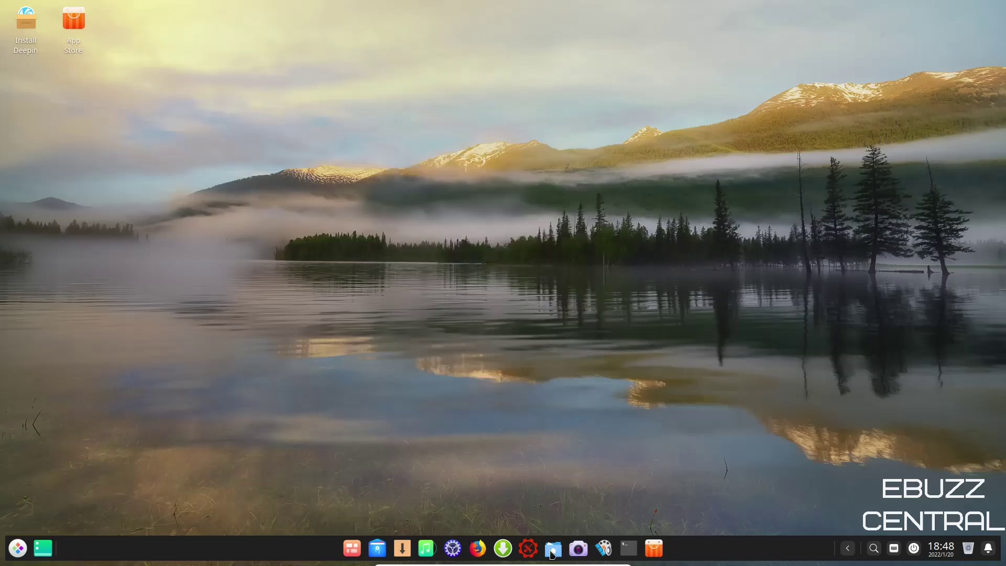
{"action": "left_click", "coordinate": [579, 548]}
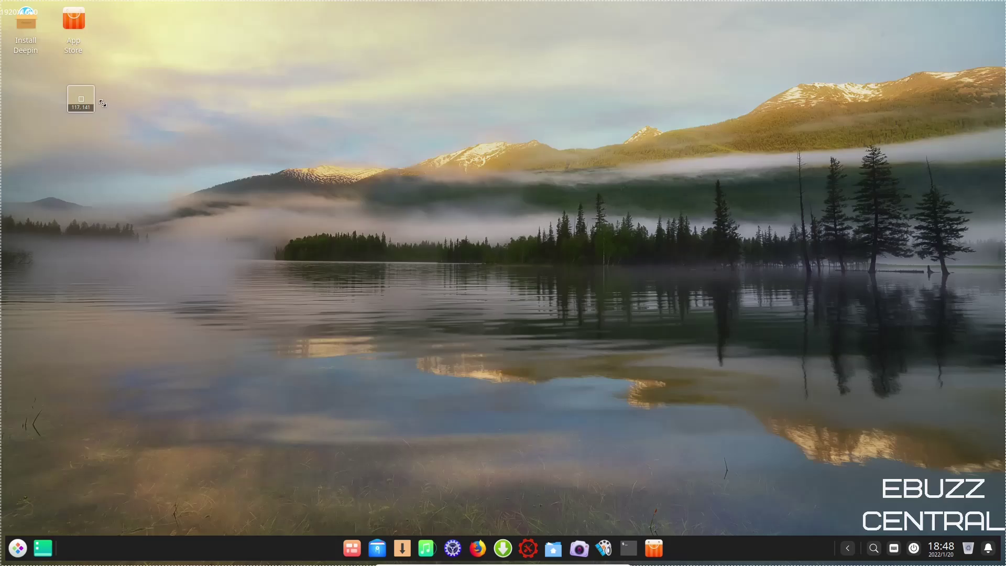
{"action": "left_click_drag", "start_coordinate": [61, 73], "coordinate": [720, 424]}
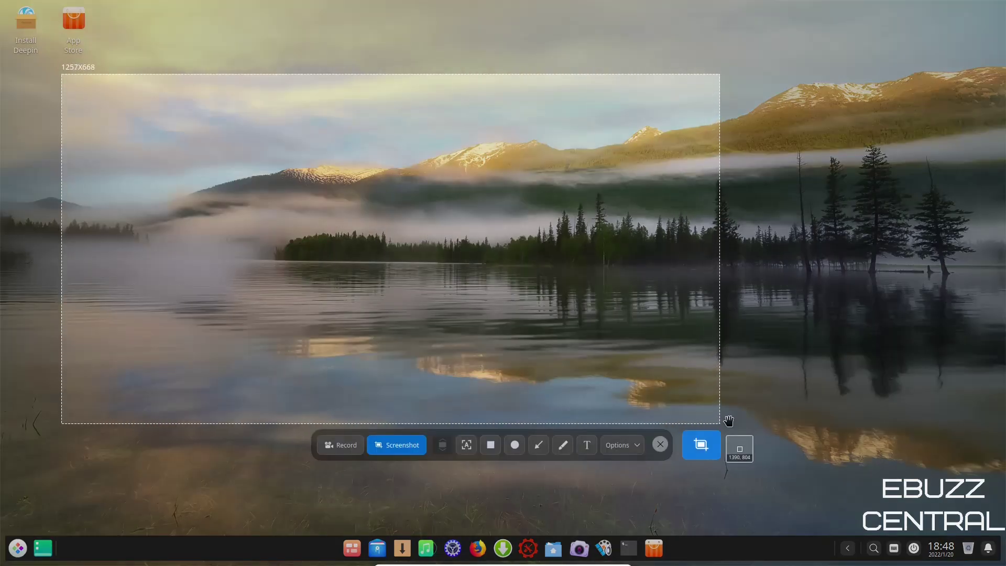
{"action": "left_click", "coordinate": [660, 444]}
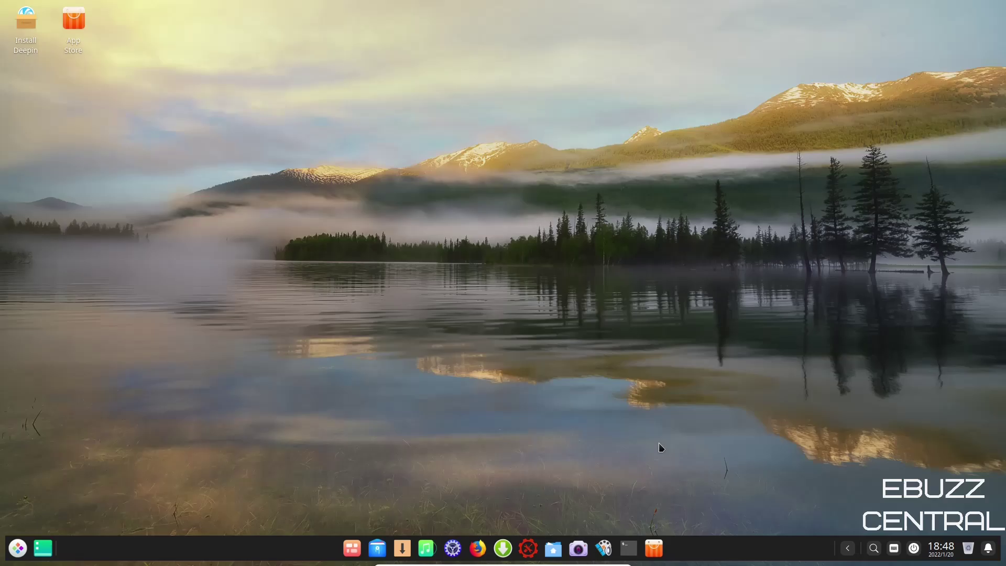
{"action": "left_click", "coordinate": [604, 549]}
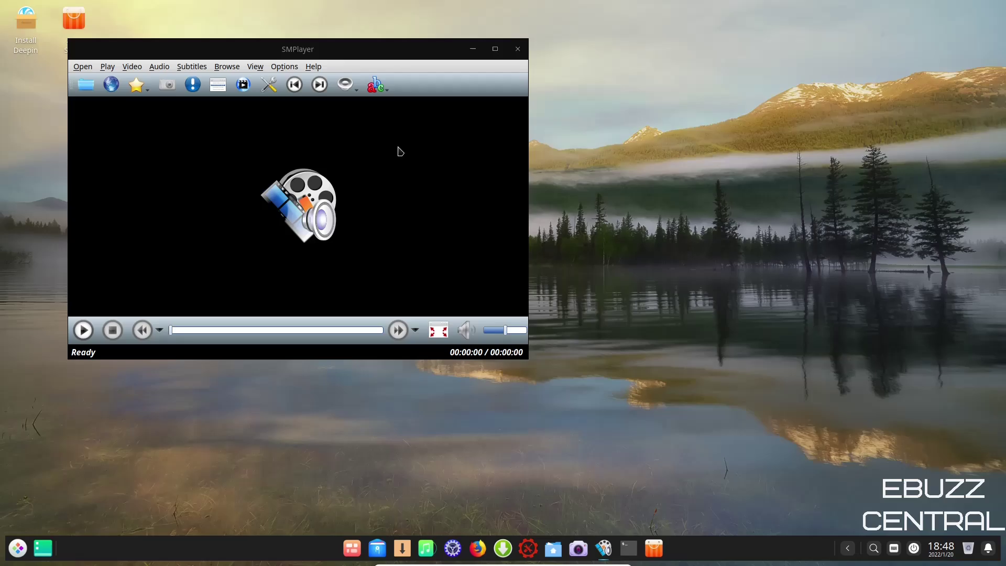
{"action": "left_click", "coordinate": [518, 55]}
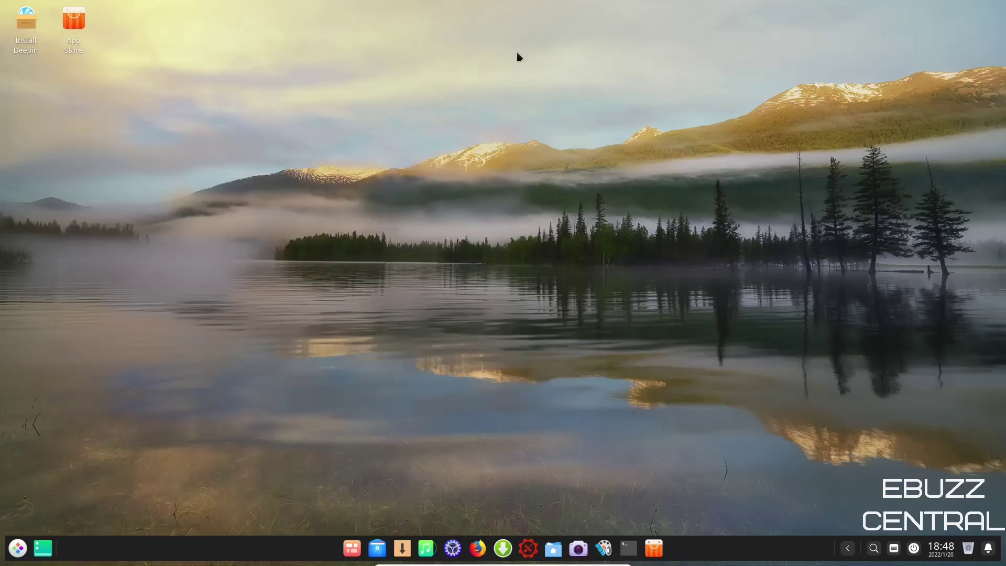
Open a maximized terminal, try 'htop' (not installed), then run 'top'
{"action": "left_click", "coordinate": [629, 554]}
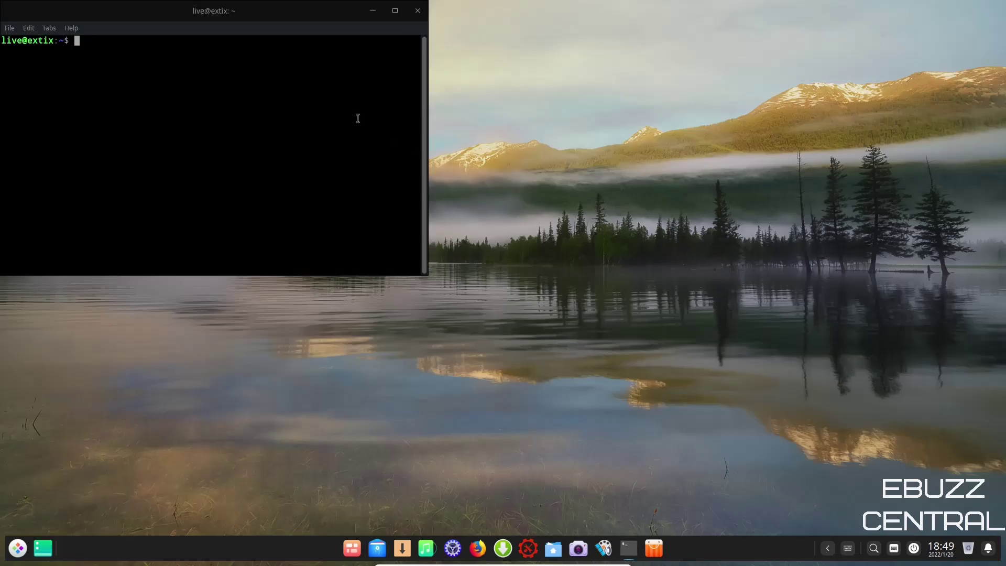
{"action": "double_click", "coordinate": [401, 15]}
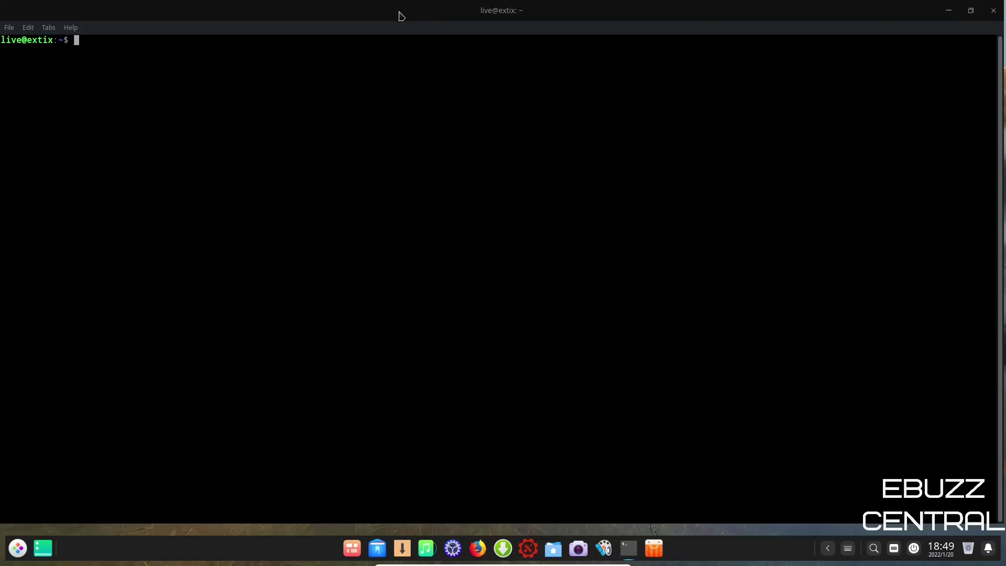
{"action": "type", "text": "htop"}
{"action": "key", "text": "Return"}
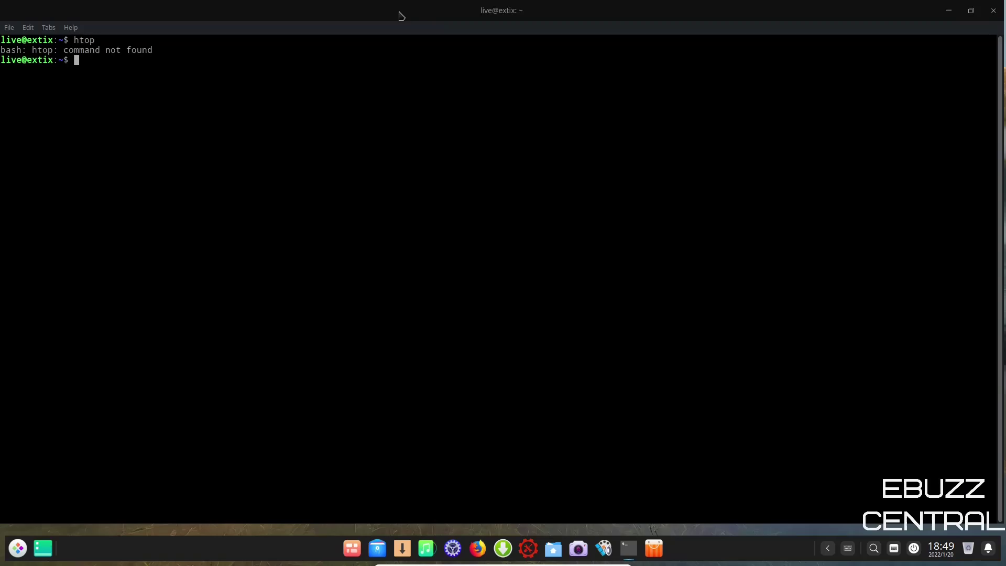
{"action": "type", "text": "top"}
{"action": "key", "text": "Return"}
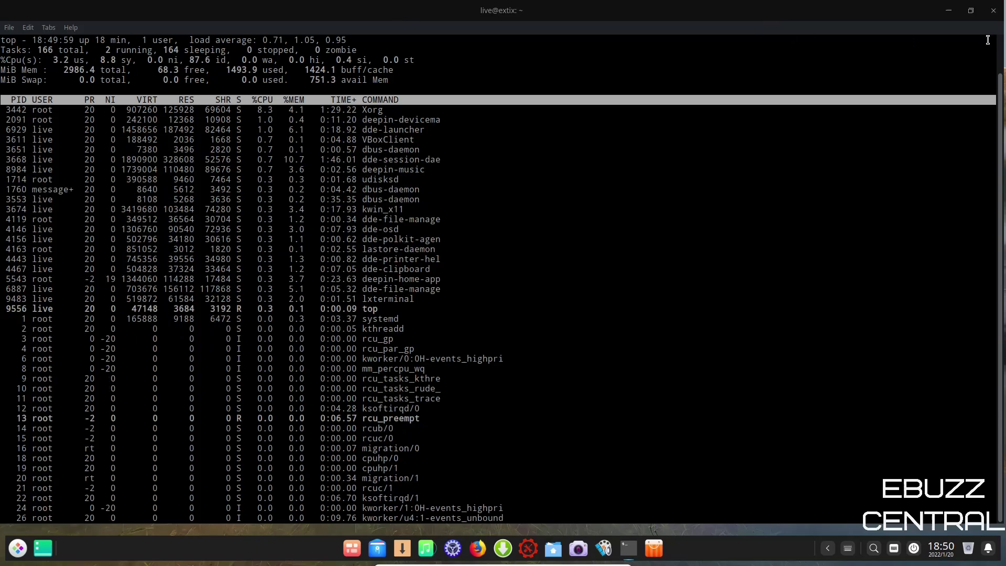
Close the top terminal and open the App Store maximized on Hot Apps
{"action": "left_click", "coordinate": [993, 14]}
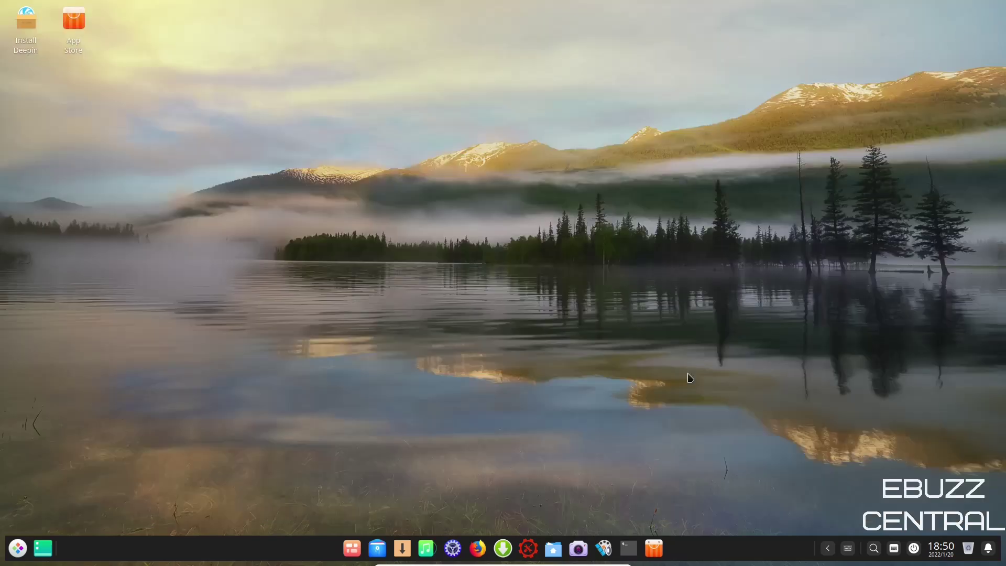
{"action": "left_click", "coordinate": [653, 548]}
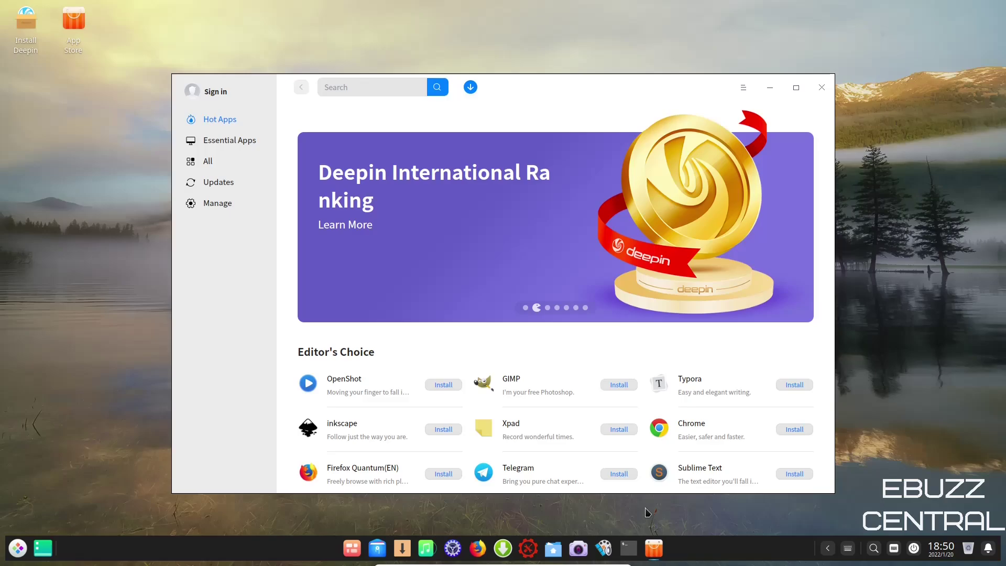
{"action": "left_click", "coordinate": [796, 87]}
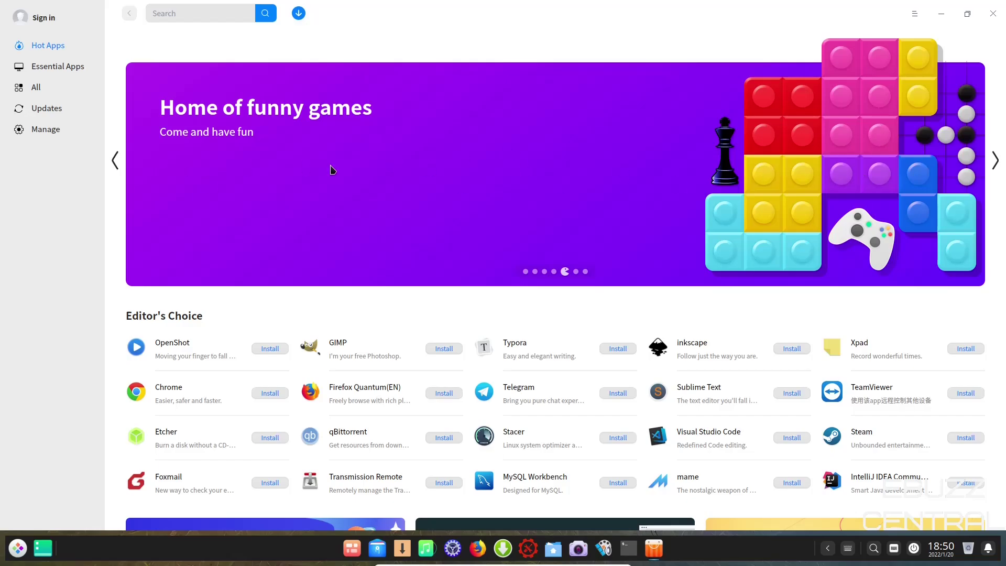
Under Essential Apps, select qBittorrent, Vivaldi, GIMP, inkscape and ONLYOFFICE
{"action": "left_click", "coordinate": [37, 71]}
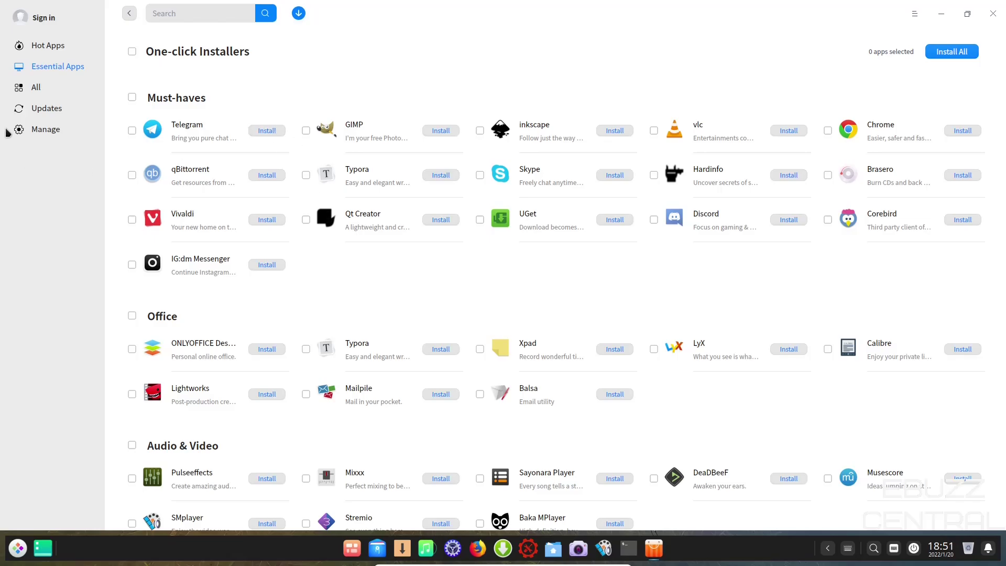
{"action": "left_click", "coordinate": [132, 175]}
{"action": "left_click", "coordinate": [132, 220]}
{"action": "left_click", "coordinate": [306, 130]}
{"action": "left_click", "coordinate": [480, 131]}
{"action": "left_click", "coordinate": [132, 348]}
Browse the All apps catalogue, then open Updates to confirm every app is up to date
{"action": "left_click", "coordinate": [30, 91]}
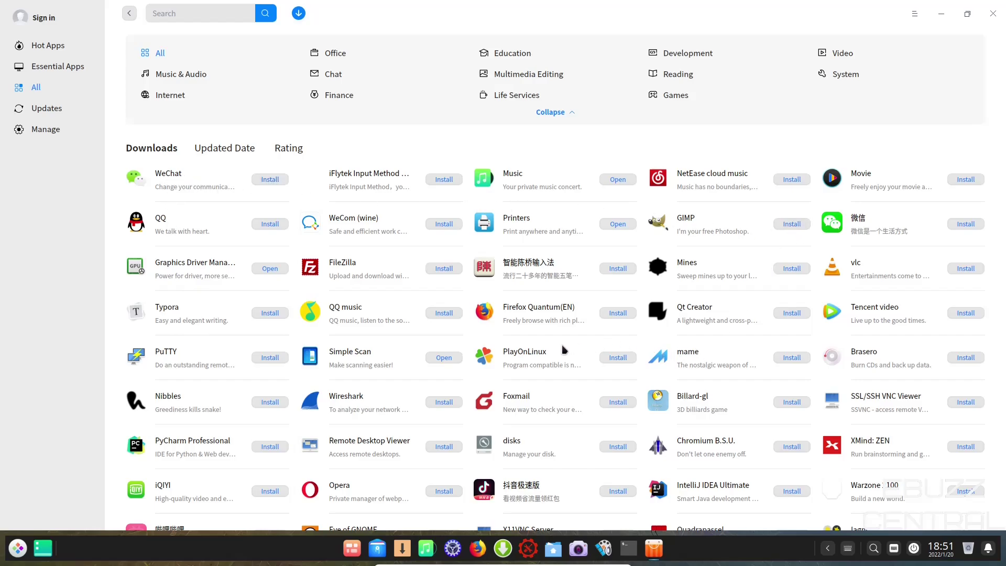
{"action": "scroll", "coordinate": [552, 415], "scroll_direction": "down", "scroll_amount": 2}
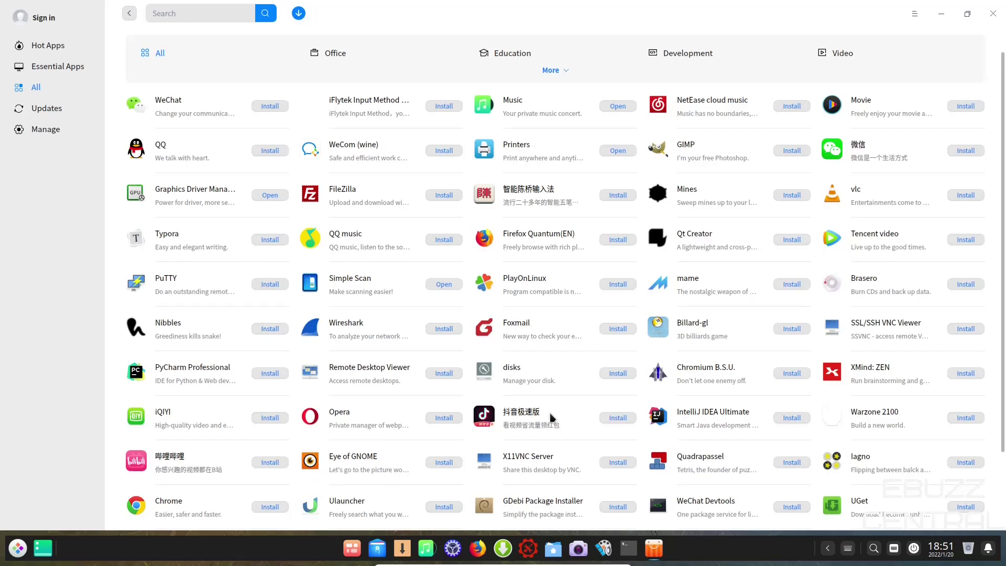
{"action": "scroll", "coordinate": [552, 417], "scroll_direction": "up", "scroll_amount": 1}
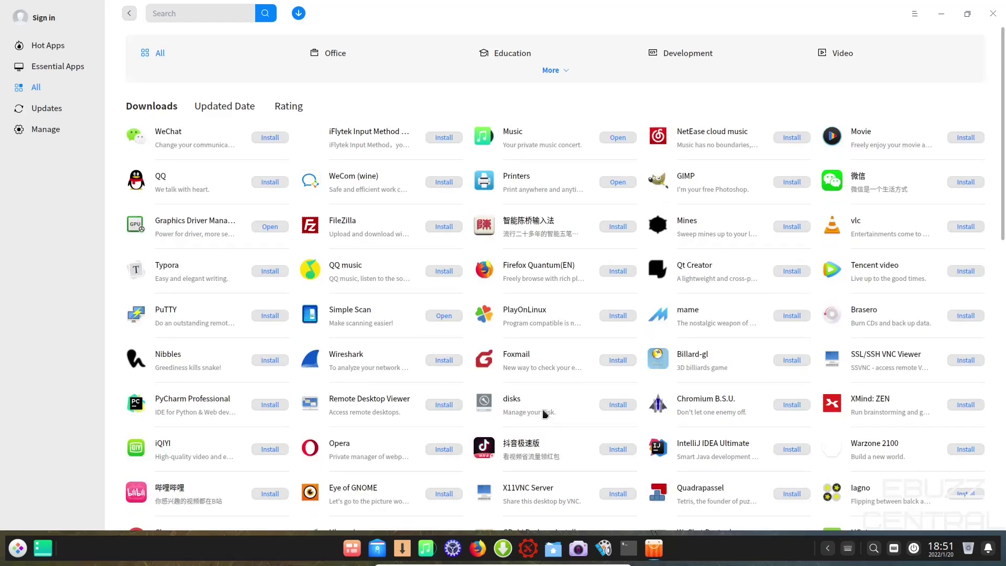
{"action": "left_click", "coordinate": [50, 111]}
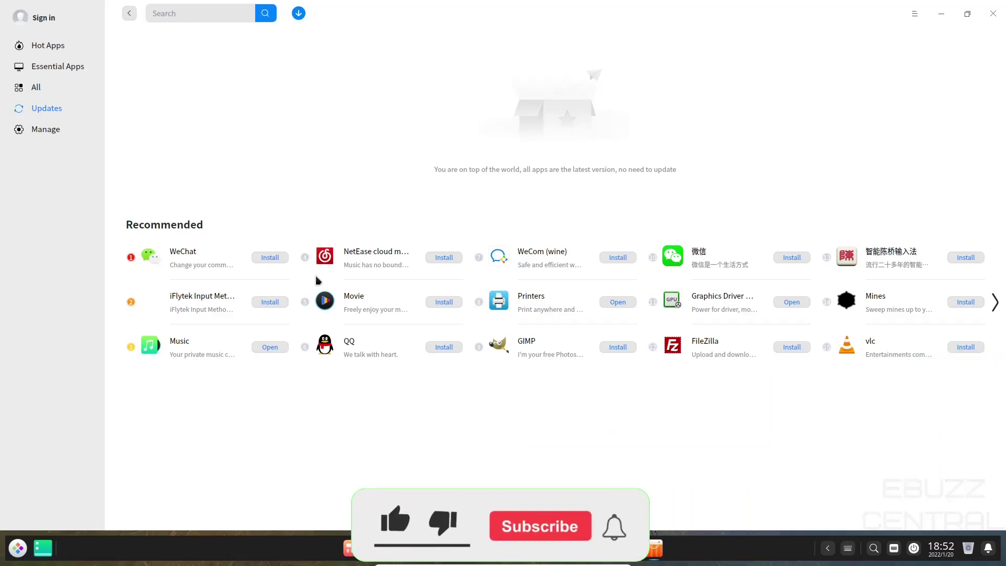
Check the 16 installed apps on the App Store's Manage page, then close the store
{"action": "left_click", "coordinate": [44, 131]}
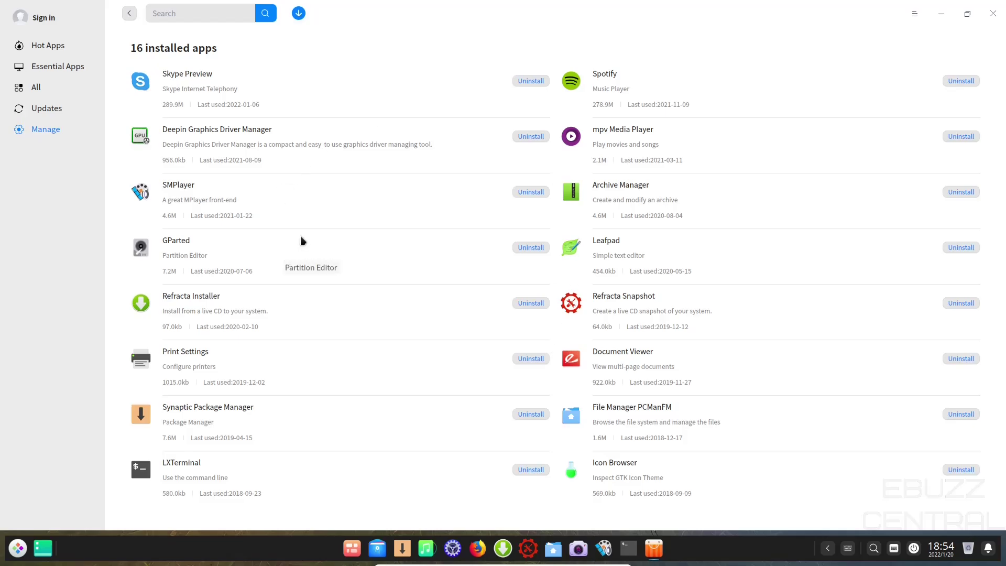
{"action": "left_click", "coordinate": [992, 16]}
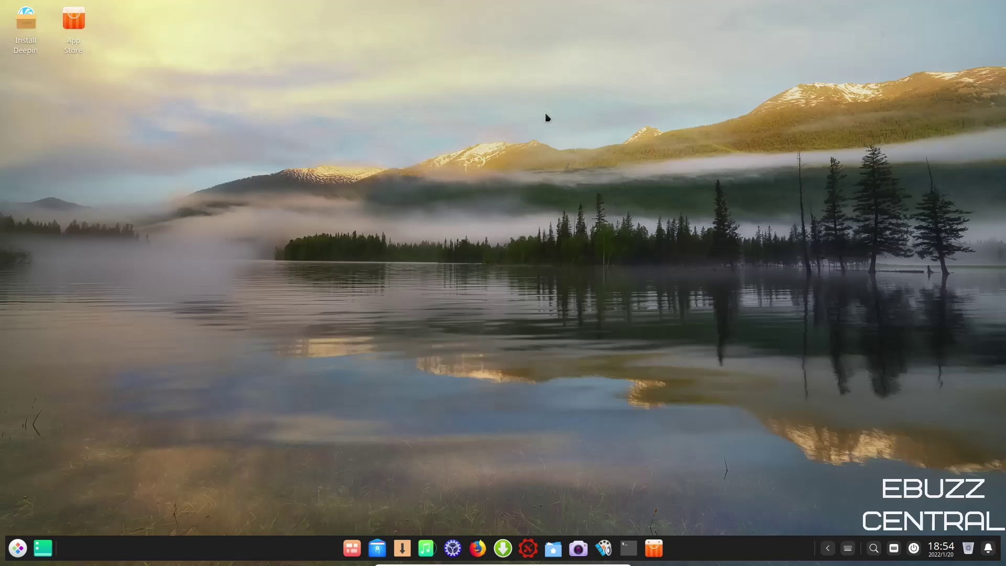
Open the launcher in full-screen mode and page down and back up through its app grid
{"action": "left_click", "coordinate": [17, 550]}
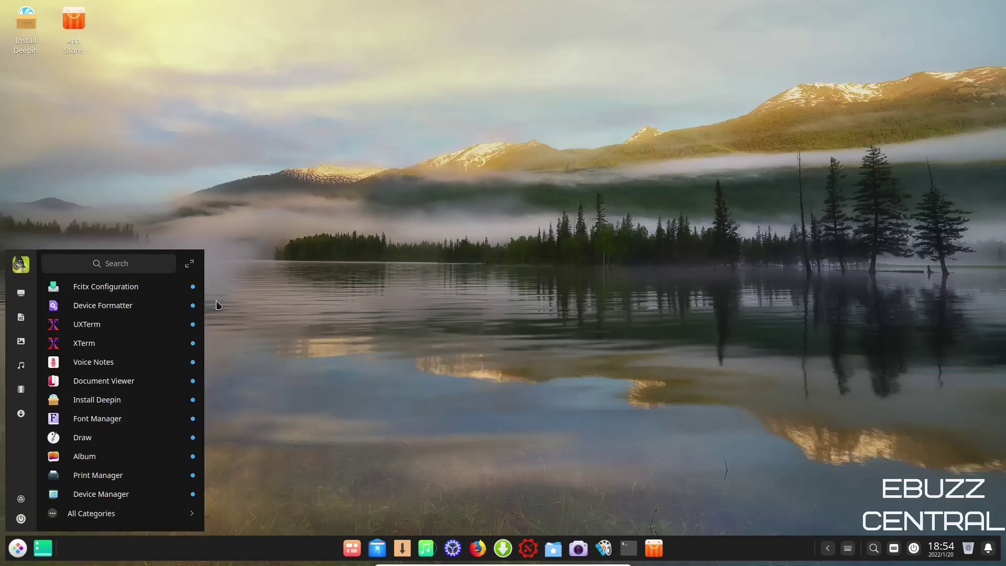
{"action": "left_click", "coordinate": [191, 263]}
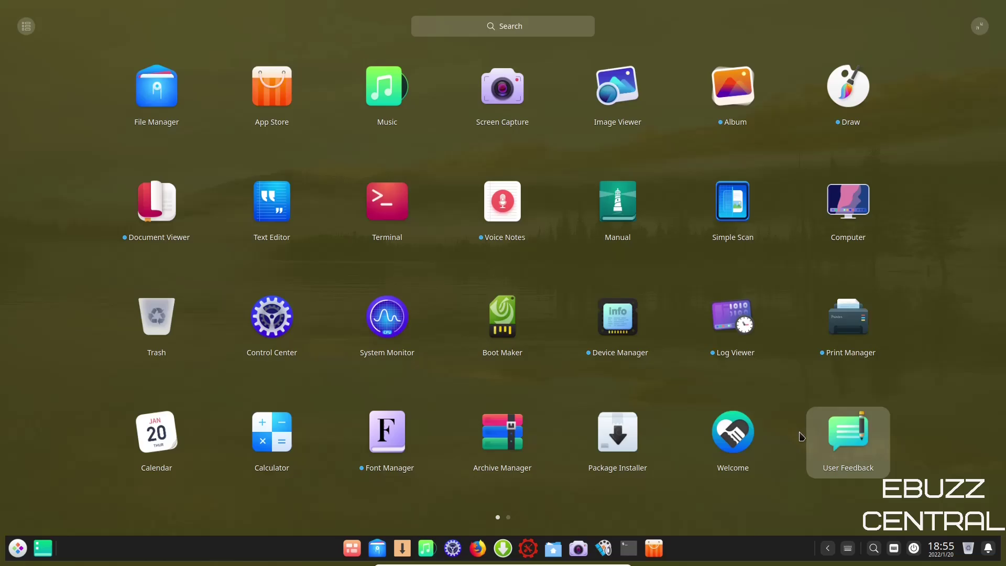
{"action": "scroll", "coordinate": [282, 102], "scroll_direction": "down", "scroll_amount": 1}
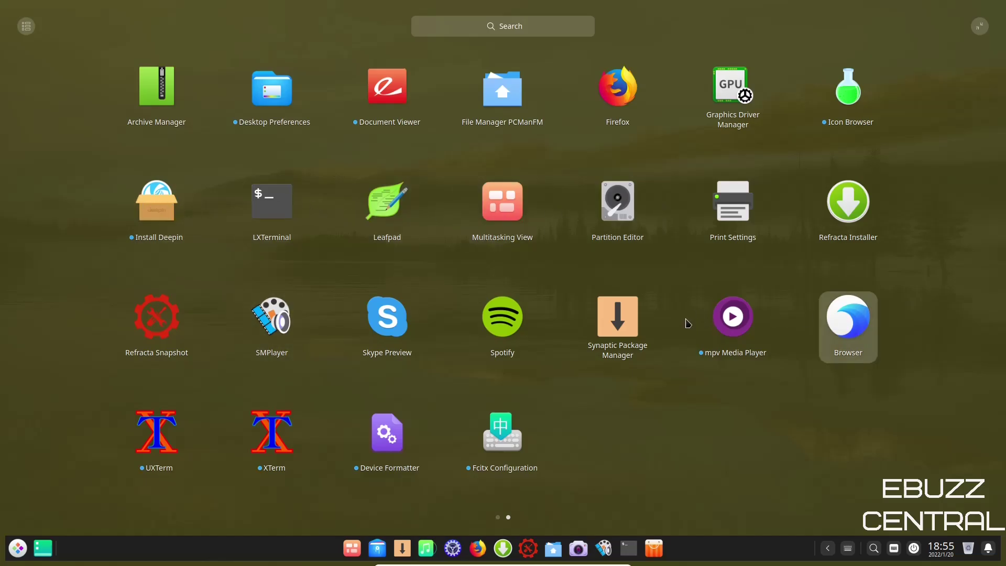
{"action": "scroll", "coordinate": [388, 322], "scroll_direction": "up", "scroll_amount": 1}
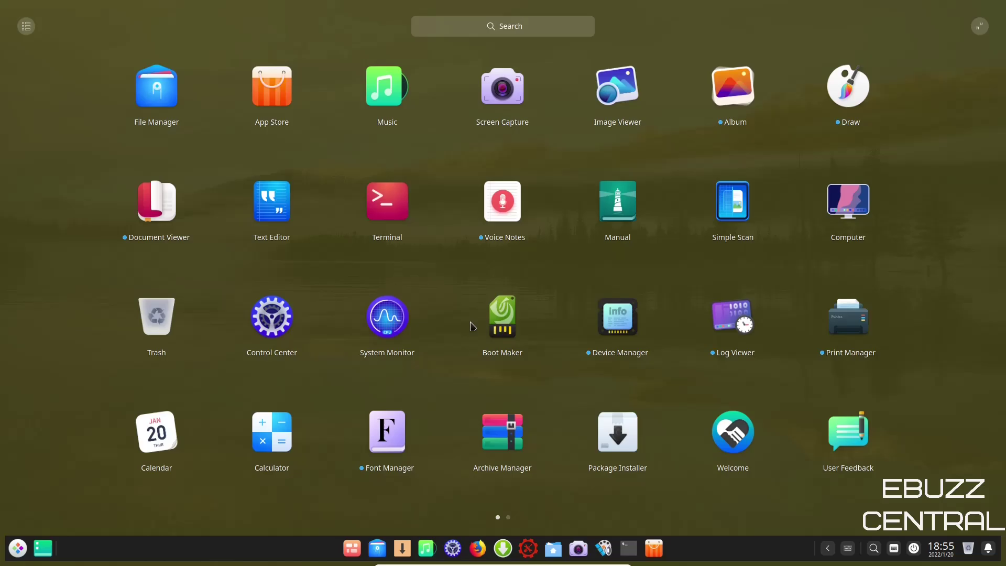
Launch Control Center maximized and visit Personalization, Accounts, Deepin ID, Display and Default Applications
{"action": "left_click", "coordinate": [272, 316]}
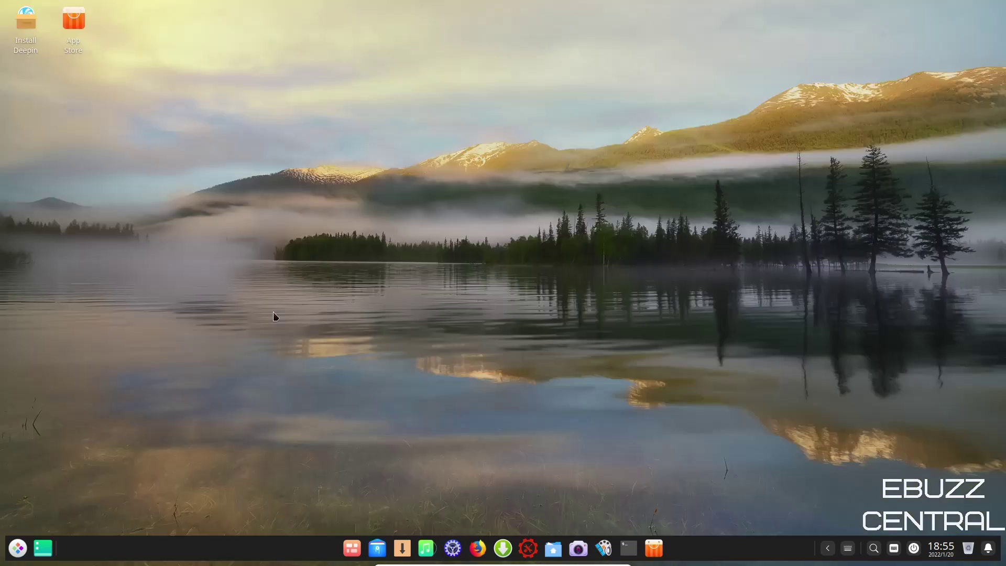
{"action": "left_click", "coordinate": [676, 131]}
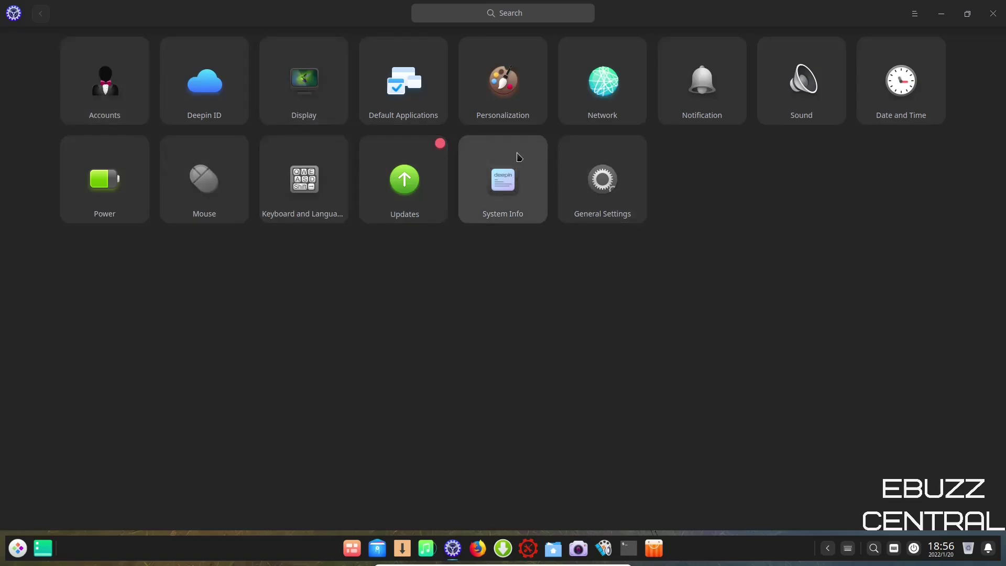
{"action": "left_click", "coordinate": [505, 88]}
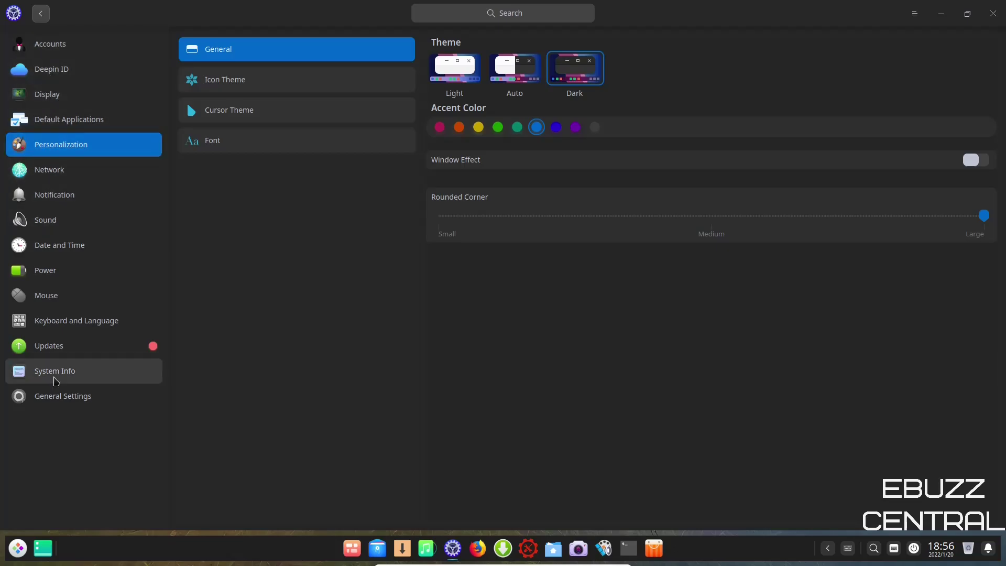
{"action": "left_click", "coordinate": [59, 45]}
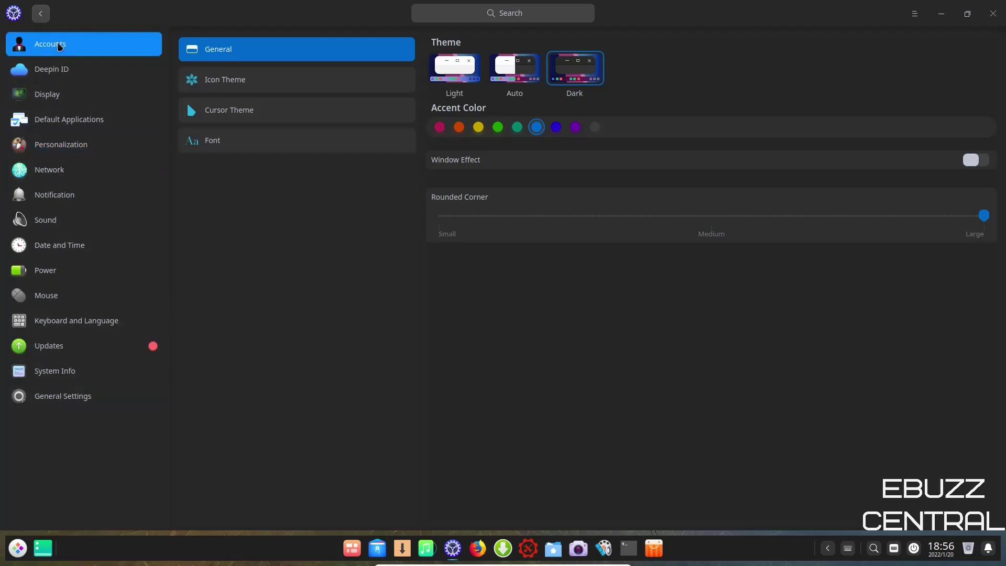
{"action": "left_click", "coordinate": [52, 70]}
{"action": "left_click", "coordinate": [50, 100]}
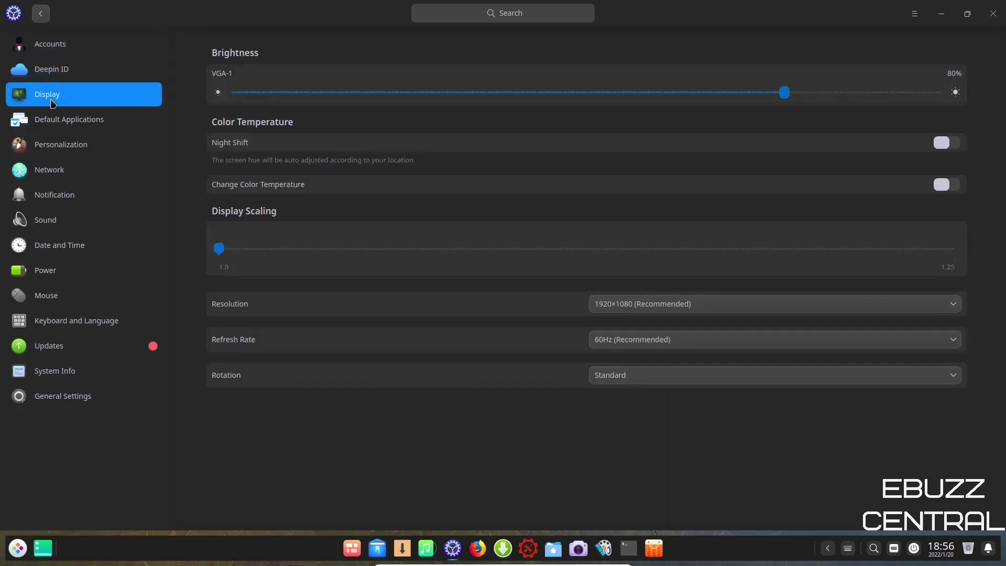
{"action": "left_click", "coordinate": [58, 124]}
In Personalization, look over the icon themes, cursor themes and font settings
{"action": "left_click", "coordinate": [59, 150]}
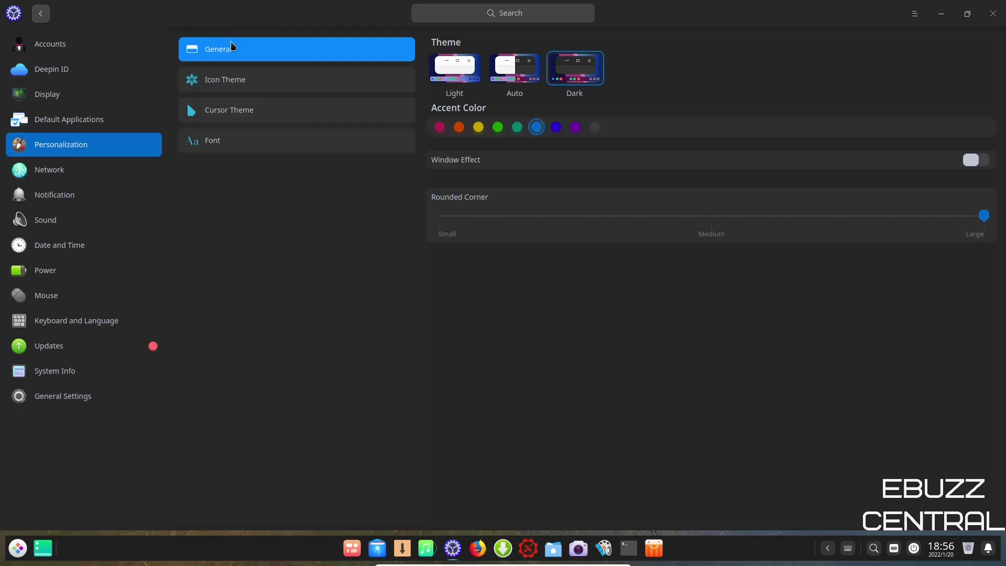
{"action": "left_click", "coordinate": [226, 78]}
{"action": "left_click", "coordinate": [233, 110]}
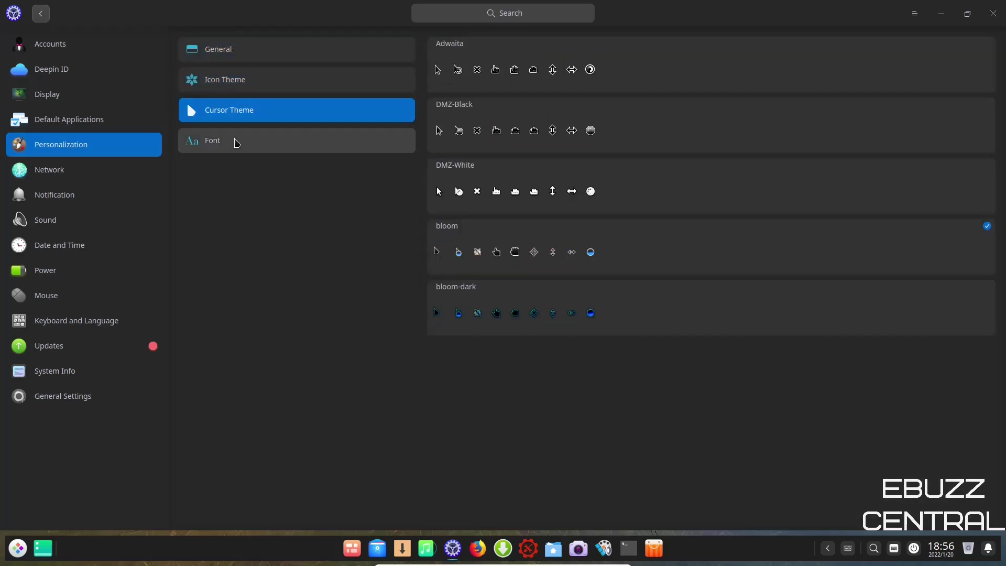
{"action": "left_click", "coordinate": [235, 141]}
Browse Network, Notification, Updates, System Info and boot menu settings, ending on Accounts
{"action": "left_click", "coordinate": [57, 172]}
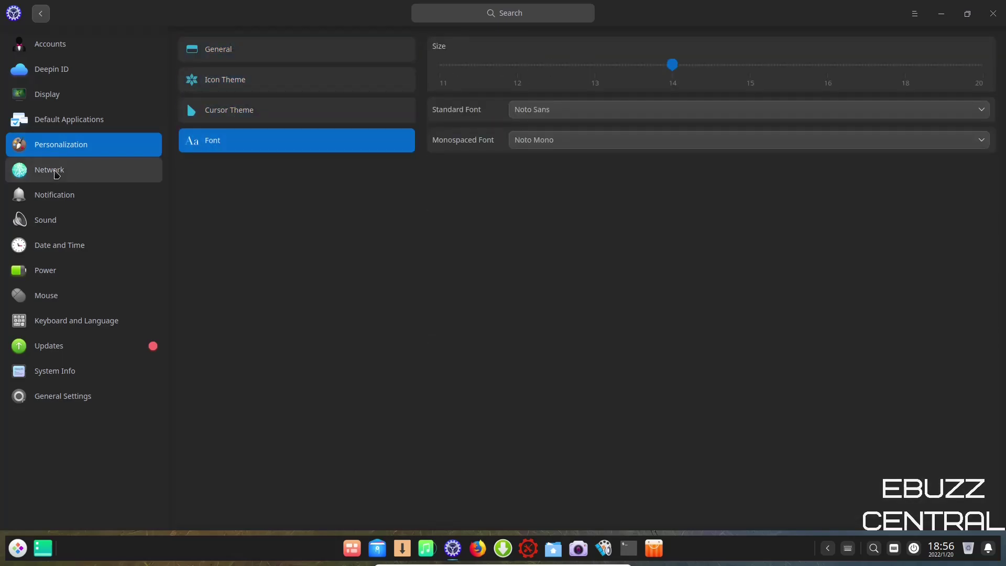
{"action": "left_click", "coordinate": [55, 195]}
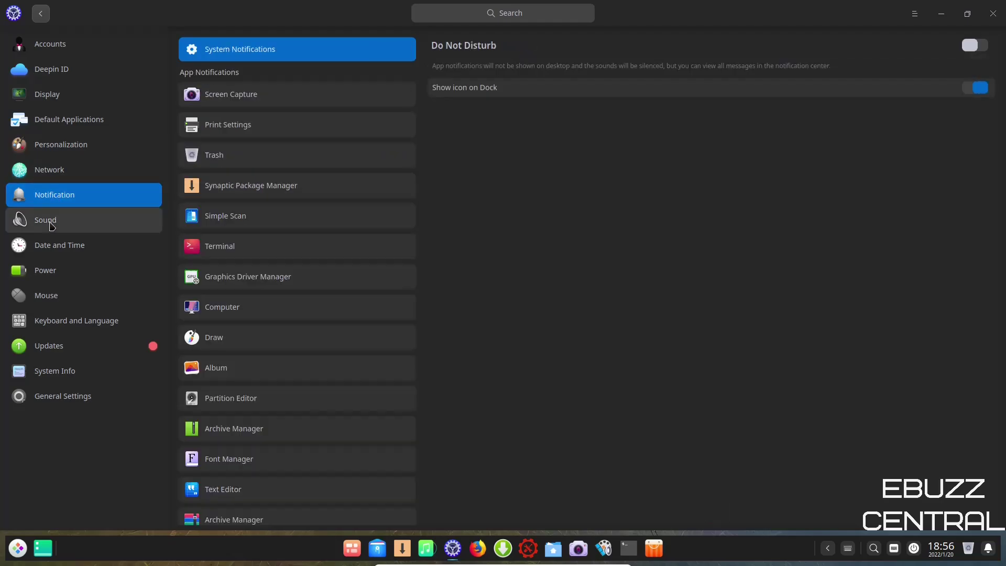
{"action": "left_click", "coordinate": [96, 350]}
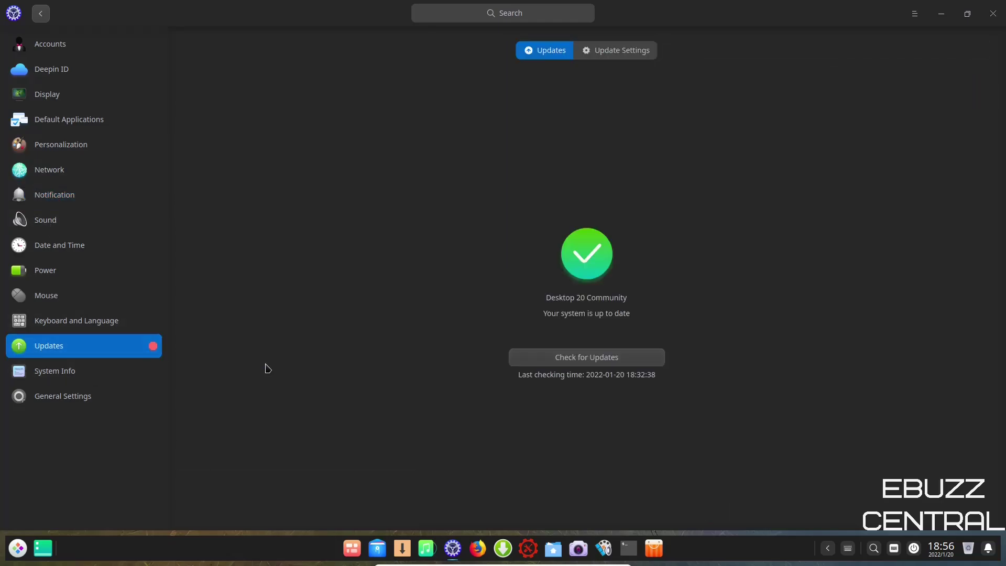
{"action": "left_click", "coordinate": [73, 372]}
{"action": "left_click", "coordinate": [61, 397]}
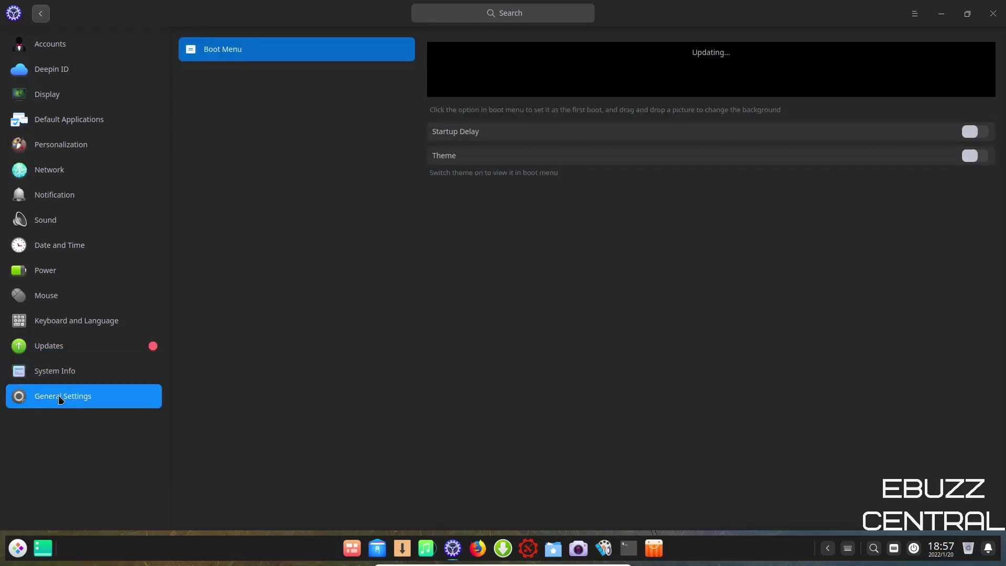
{"action": "left_click", "coordinate": [46, 47]}
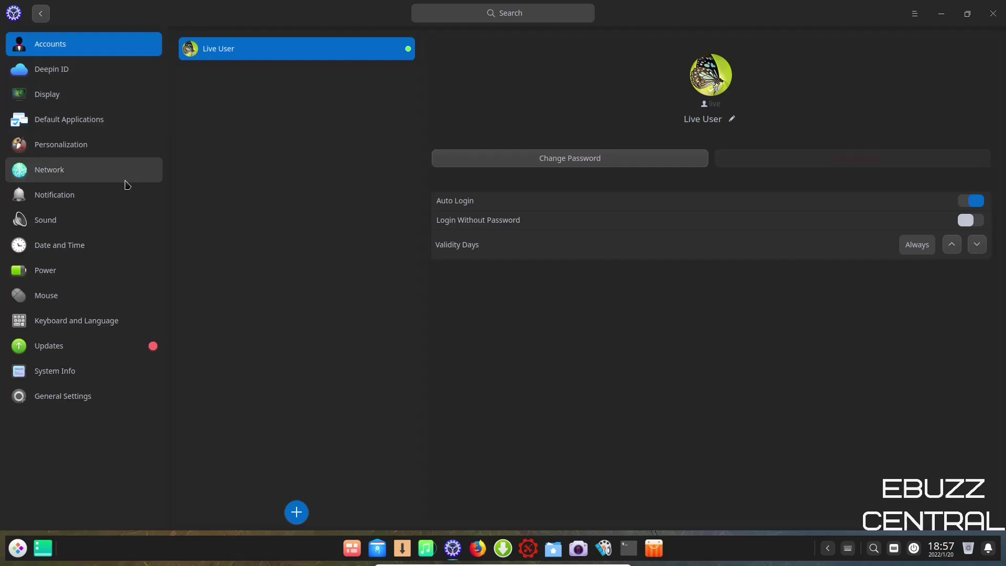
Close Control Center, scroll the full-screen launcher to page 2, then dismiss it
{"action": "left_click", "coordinate": [993, 15]}
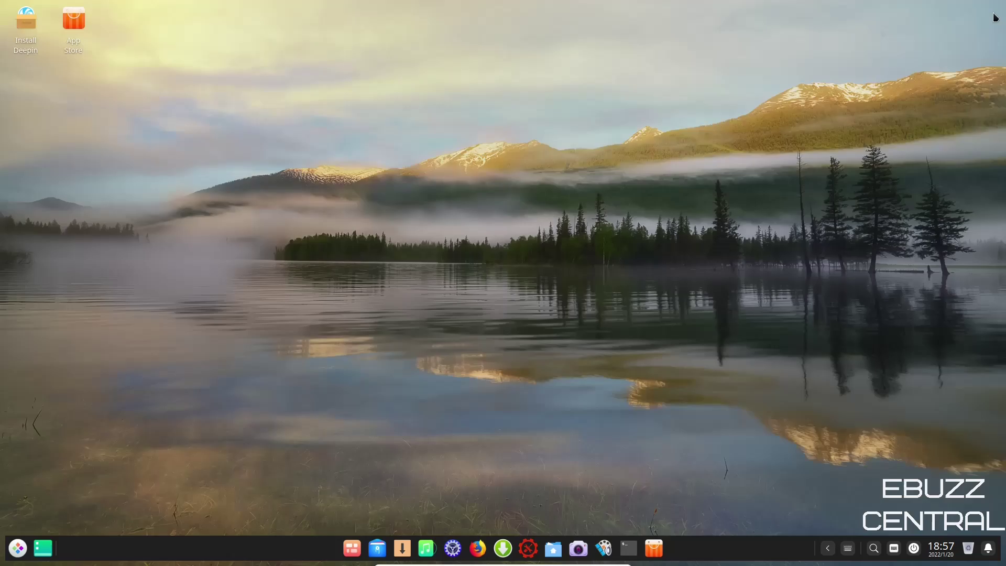
{"action": "left_click", "coordinate": [17, 549]}
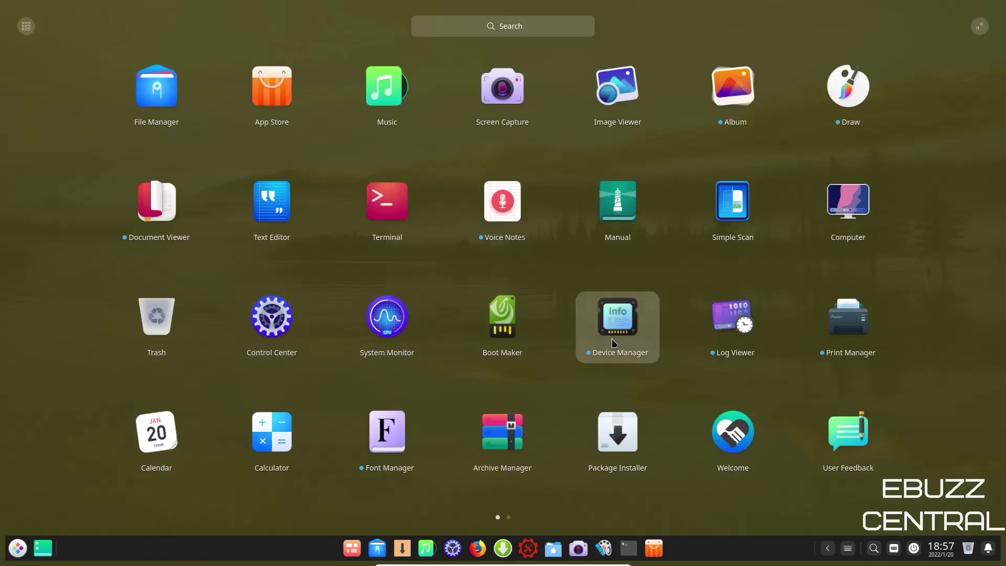
{"action": "scroll", "coordinate": [617, 344], "scroll_direction": "down", "scroll_amount": 1}
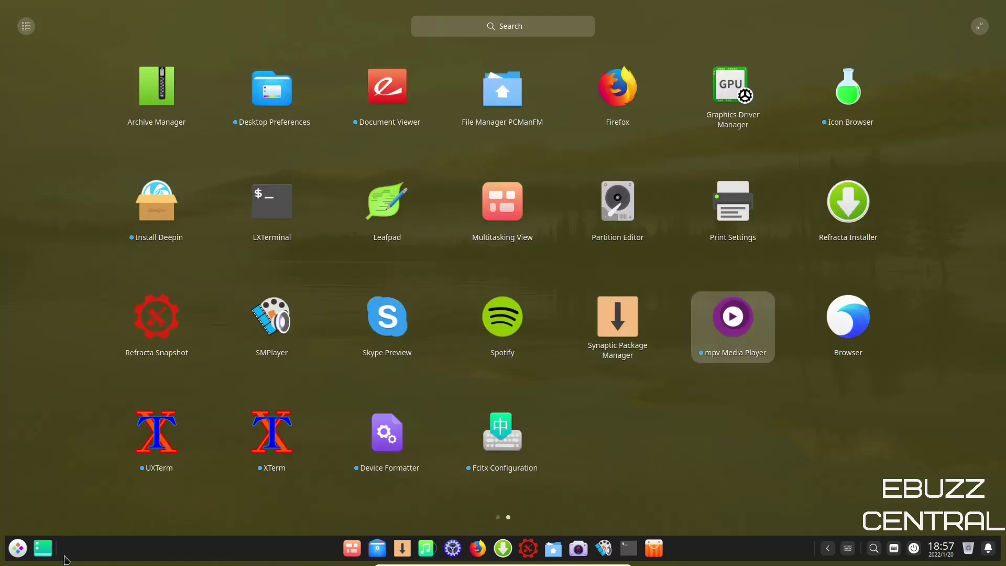
{"action": "left_click", "coordinate": [18, 554]}
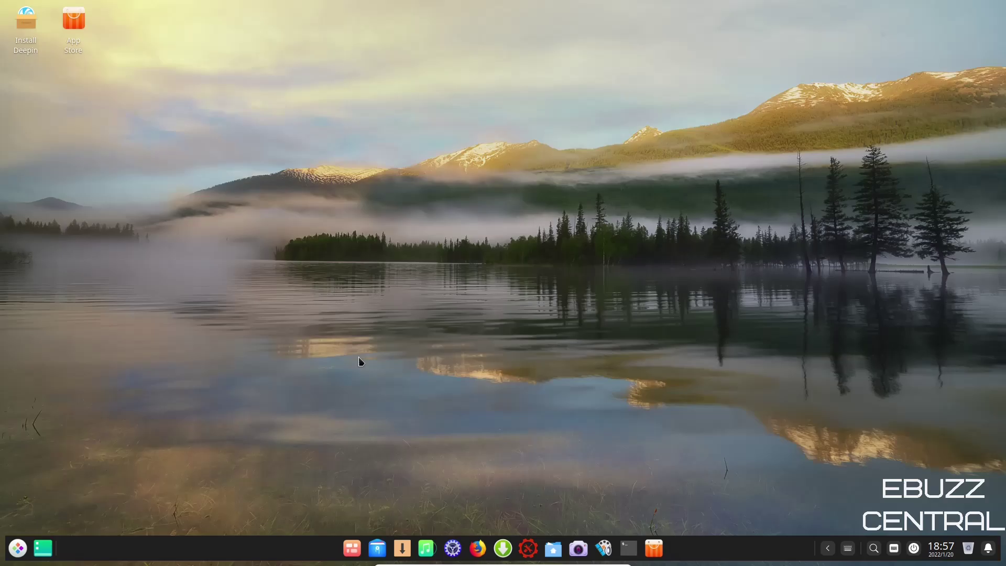